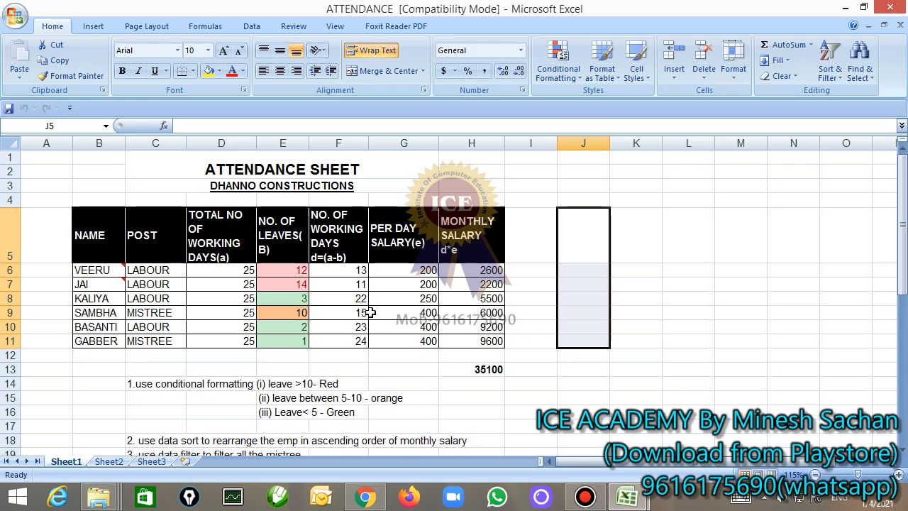
# Switch to the Chrome content store and search its courses for "excel"
pyautogui.moveTo(364, 496)
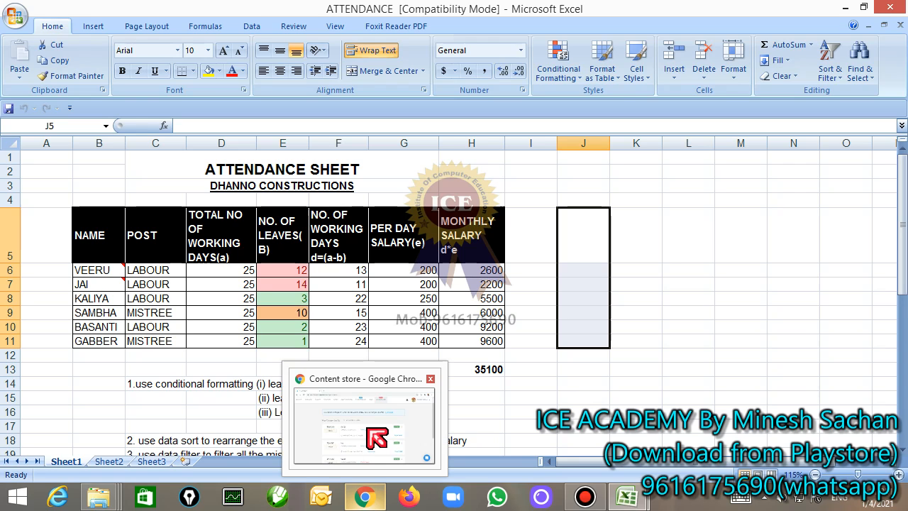
pyautogui.click(365, 429)
pyautogui.click(497, 66)
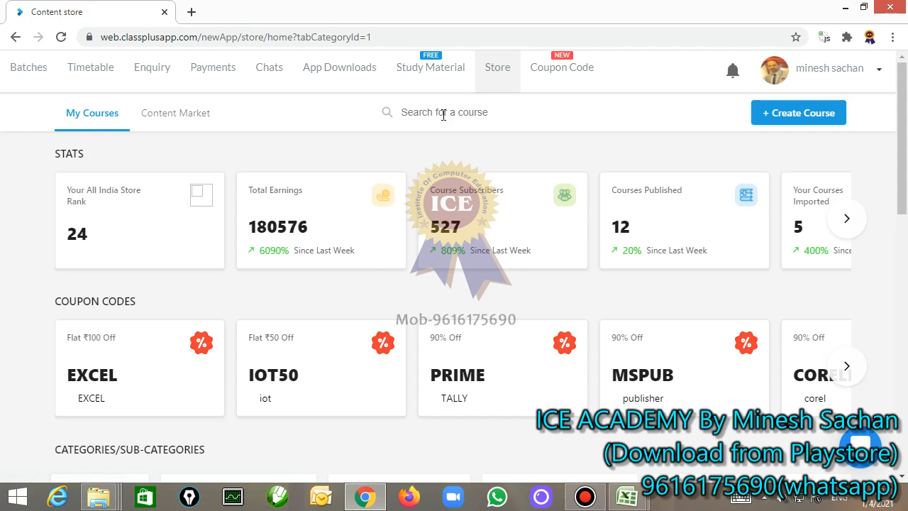
pyautogui.click(443, 114)
pyautogui.write('excel')
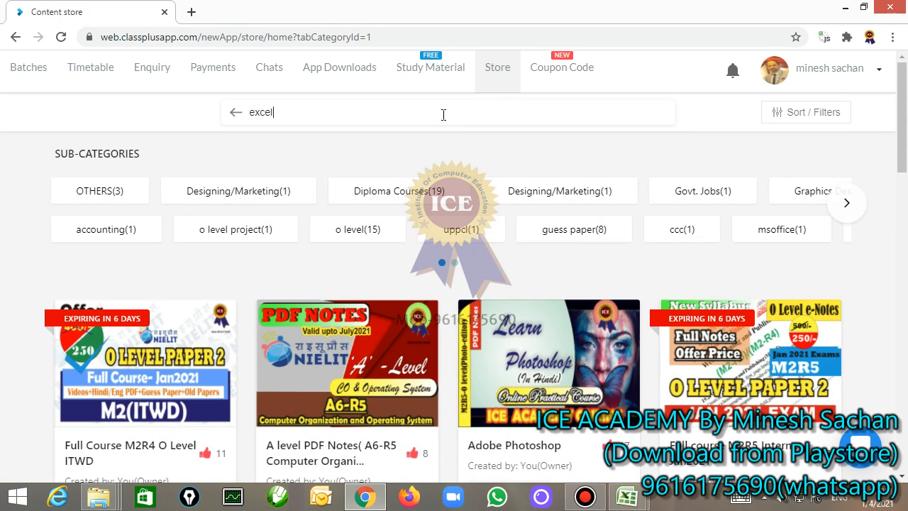
pyautogui.press('Return')
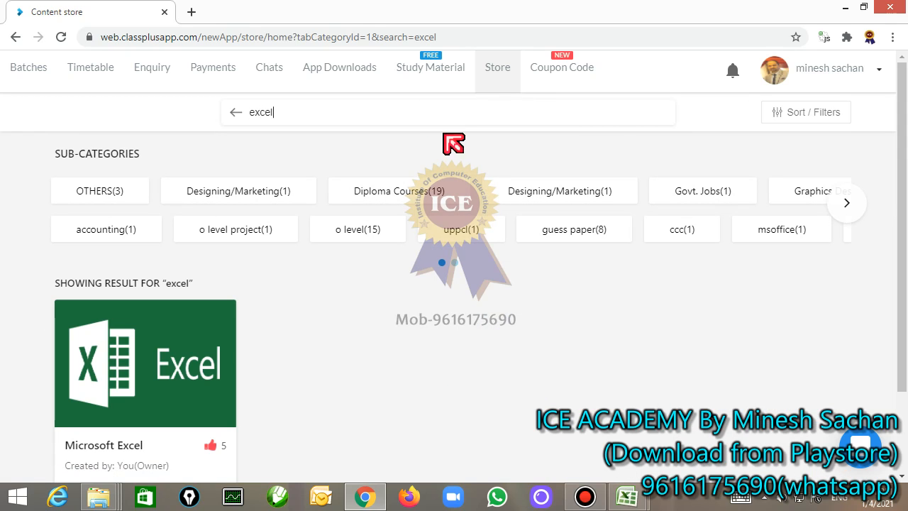
# View the content list of the Microsoft Excel course, and return to the ATTENDANCE workbook in Excel
pyautogui.click(153, 370)
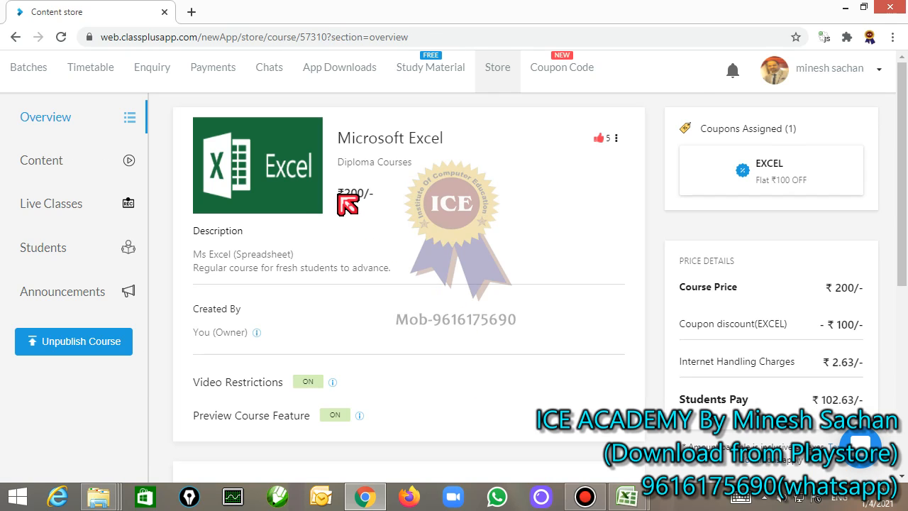
pyautogui.click(86, 170)
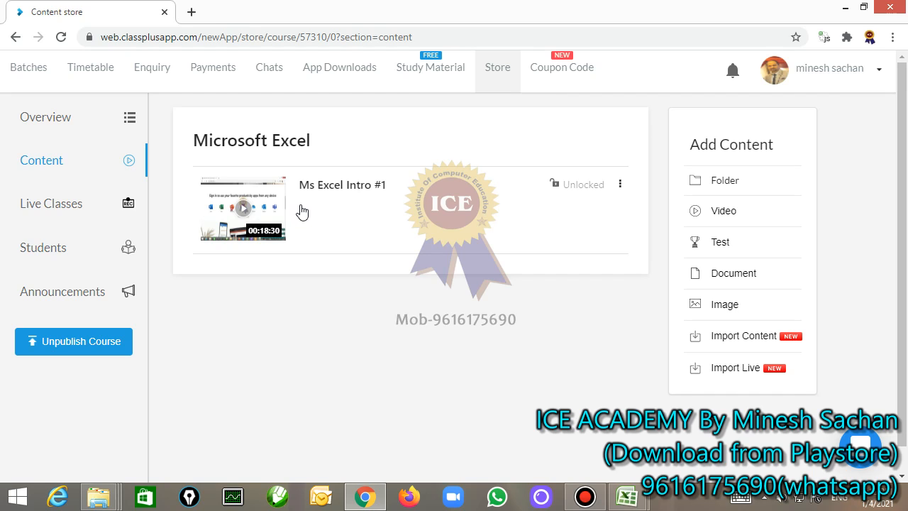
pyautogui.click(846, 8)
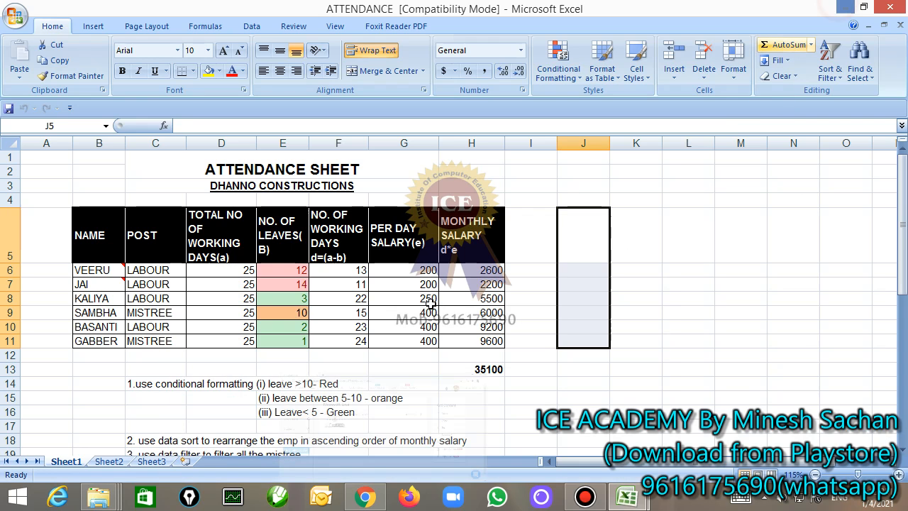
pyautogui.click(247, 298)
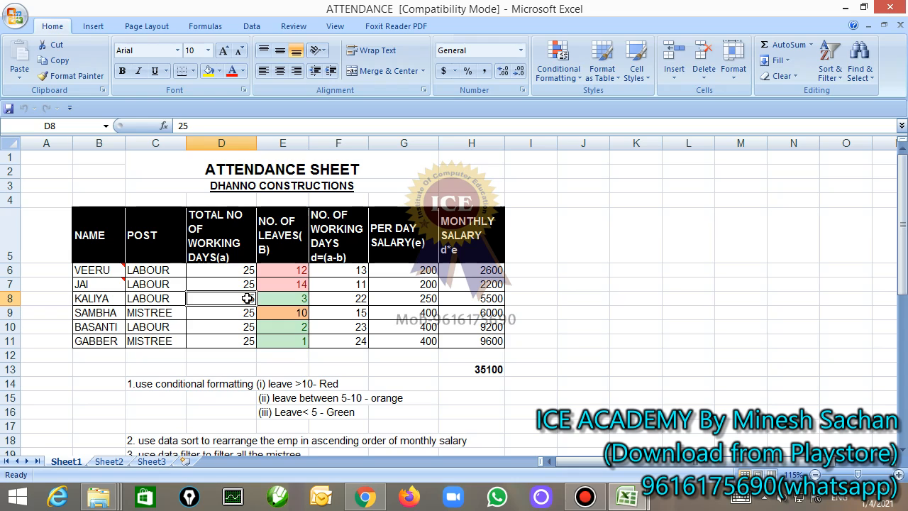
# Circle the DHANNO CONSTRUCTIONS subtitle with the pink annotation pen, and clear the ink
pyautogui.click(189, 496)
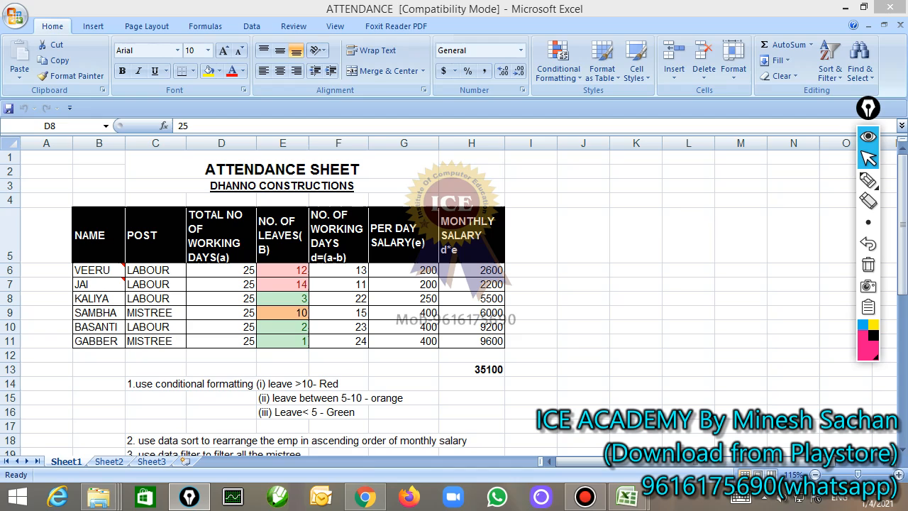
pyautogui.click(868, 180)
pyautogui.moveTo(359, 170)
pyautogui.mouseDown()
pyautogui.moveTo(239, 197)
pyautogui.moveTo(289, 204)
pyautogui.mouseUp()
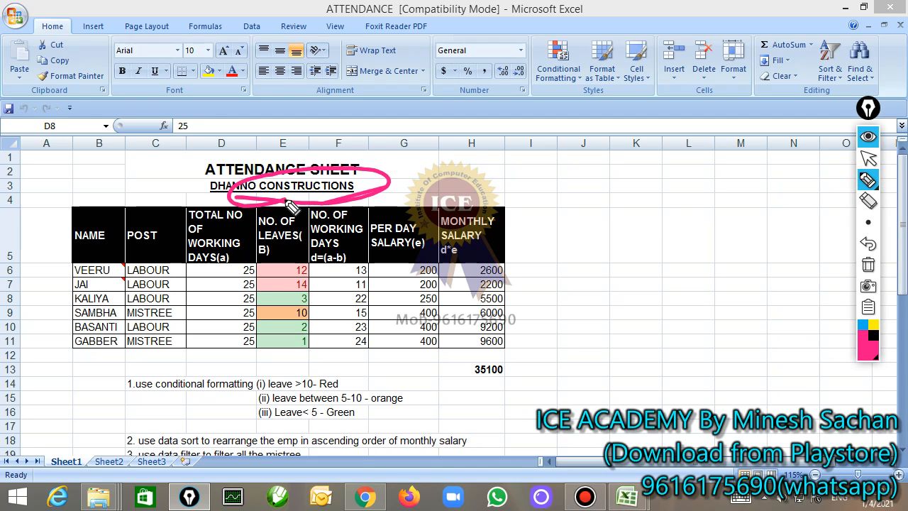
pyautogui.click(868, 264)
# Mark the attendance table's headings with pink ticks and circle the POST entries, and clear all the ink
pyautogui.moveTo(68, 211); pyautogui.dragTo(101, 196)
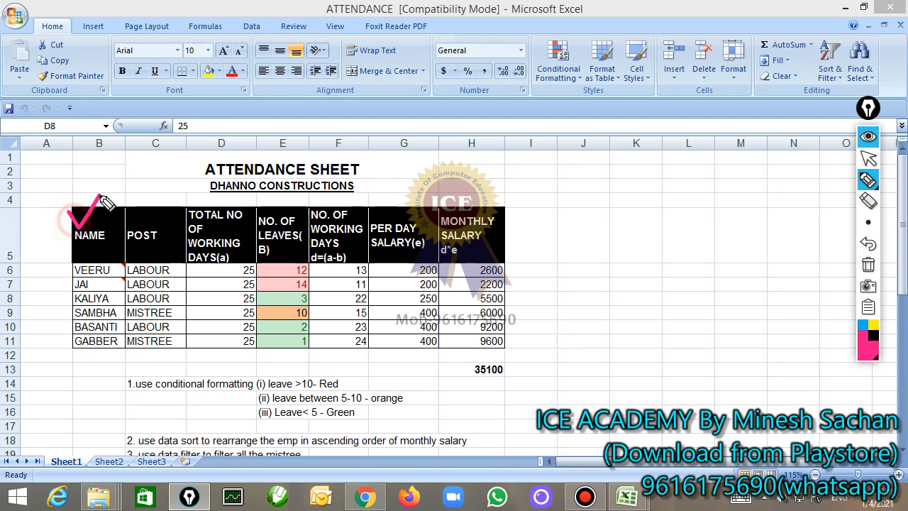
pyautogui.moveTo(220, 207); pyautogui.dragTo(279, 165)
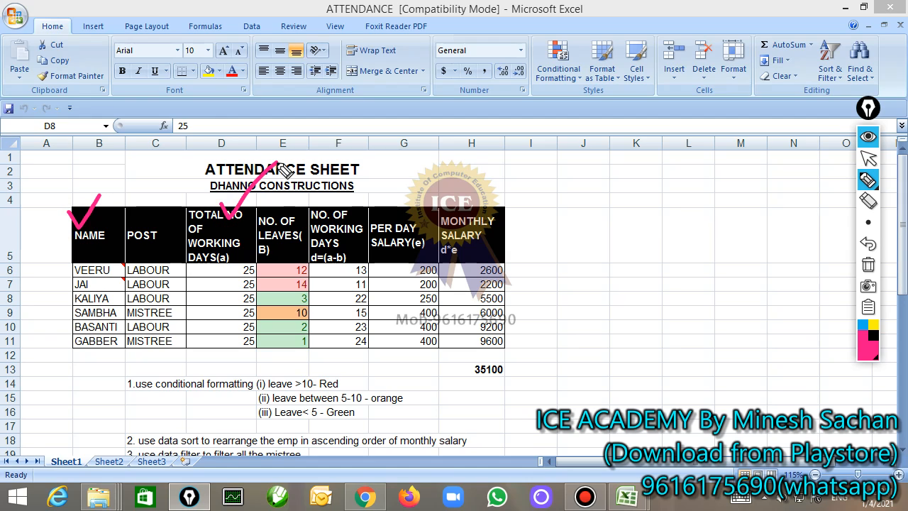
pyautogui.moveTo(278, 201)
pyautogui.mouseDown()
pyautogui.moveTo(302, 195)
pyautogui.moveTo(347, 219)
pyautogui.moveTo(374, 194)
pyautogui.mouseUp()
pyautogui.click(348, 184)
pyautogui.moveTo(400, 200); pyautogui.dragTo(507, 200)
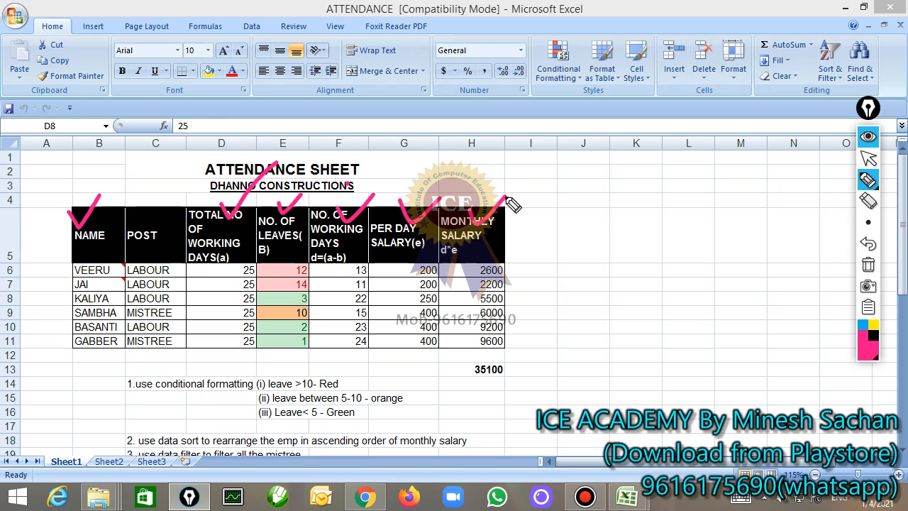
pyautogui.moveTo(185, 260)
pyautogui.mouseDown()
pyautogui.moveTo(134, 351)
pyautogui.moveTo(184, 261)
pyautogui.mouseUp()
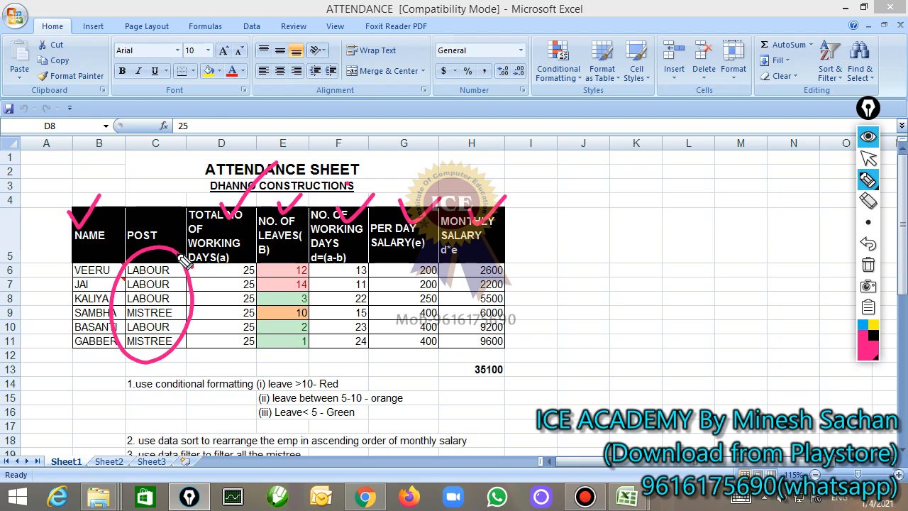
pyautogui.click(869, 264)
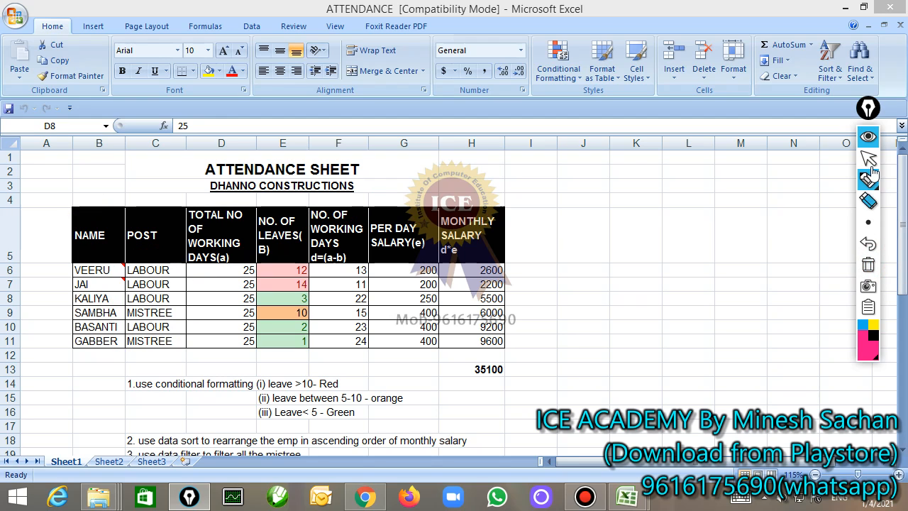
# Leave the annotation pen for the normal pointer and bring the blank Book1 workbook into view
pyautogui.click(869, 159)
pyautogui.doubleClick(532, 8)
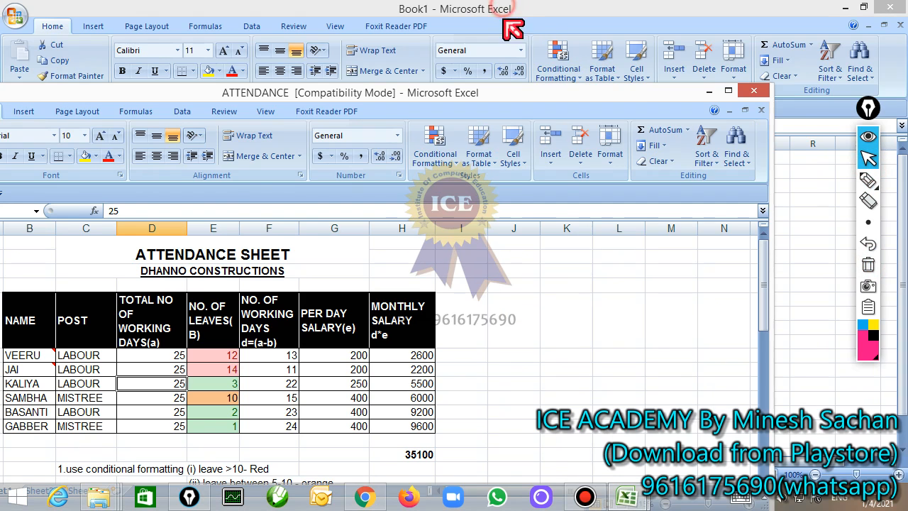
pyautogui.doubleClick(479, 93)
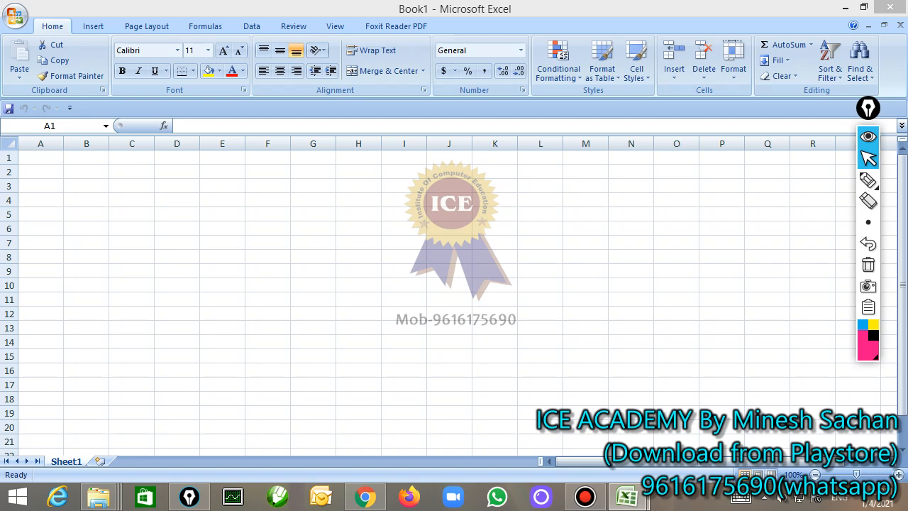
pyautogui.click(48, 189)
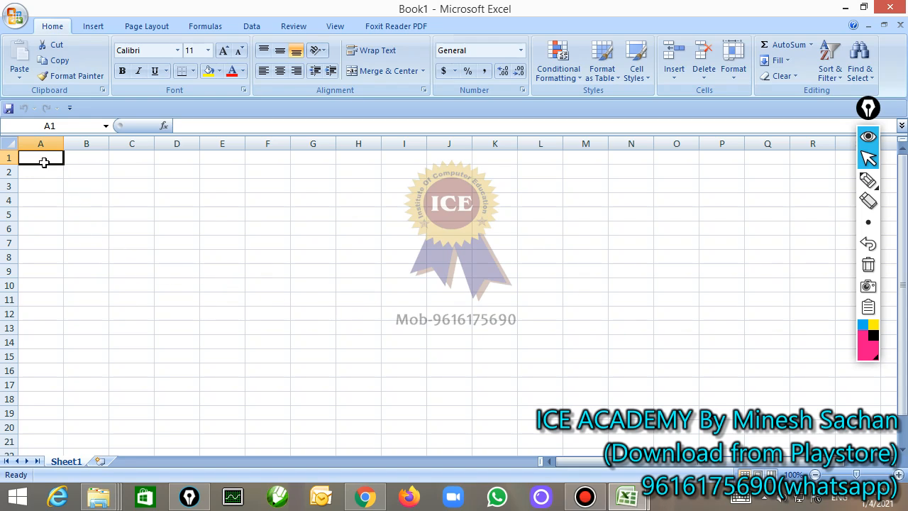
# Enter the headings NAME, POST and TOTAL NO OF WORKING DAYS in cells A5 to C5
pyautogui.click(38, 218)
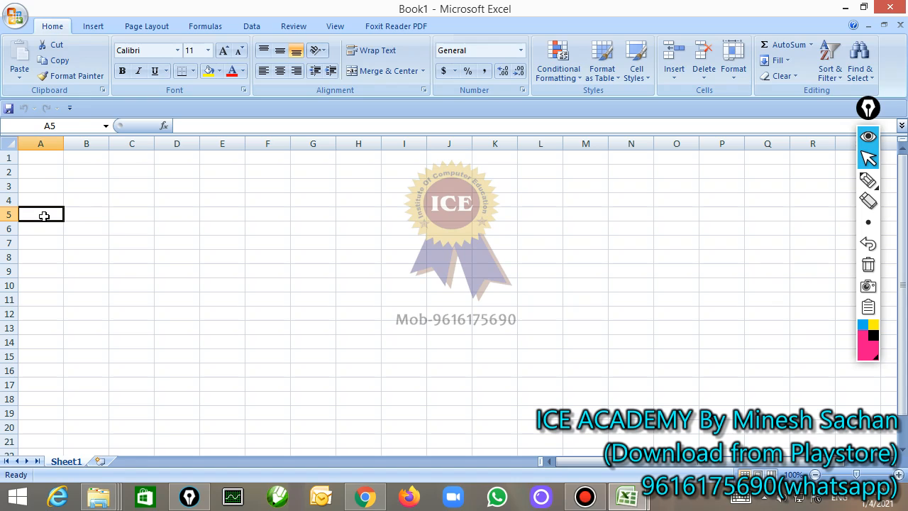
pyautogui.write('NAME')
pyautogui.press('Tab')
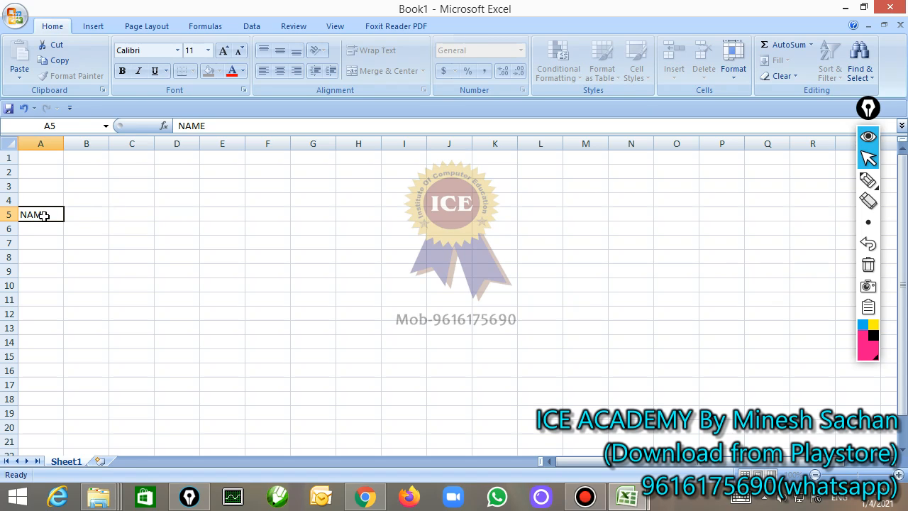
pyautogui.write('POST')
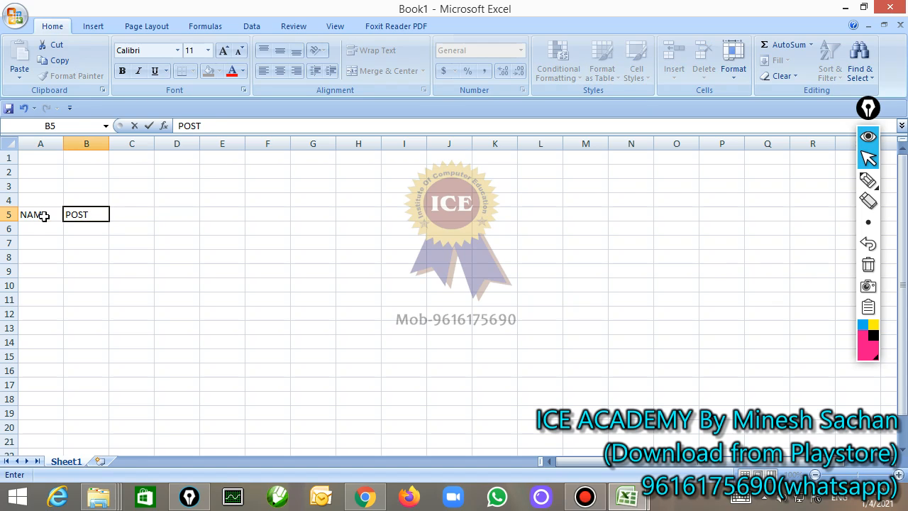
pyautogui.press('Tab')
pyautogui.write('TOTAL')
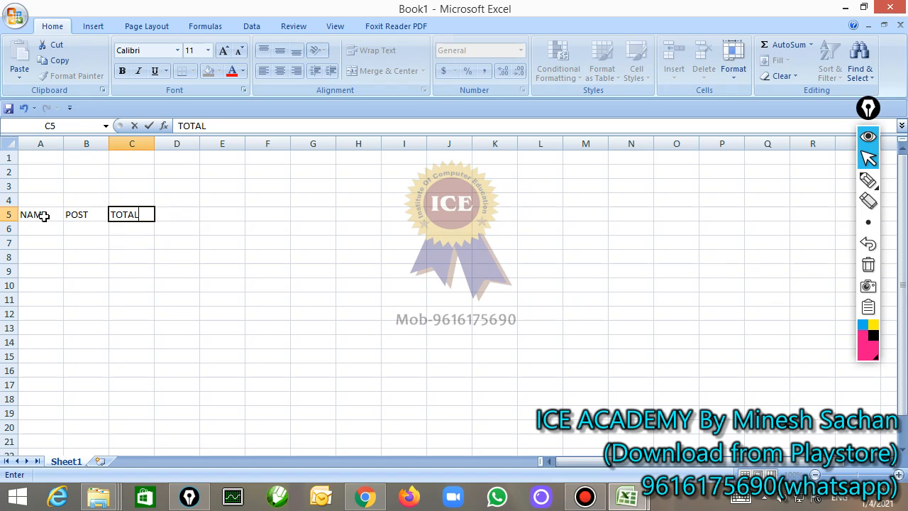
pyautogui.write(' NO OF WORKING DAYS')
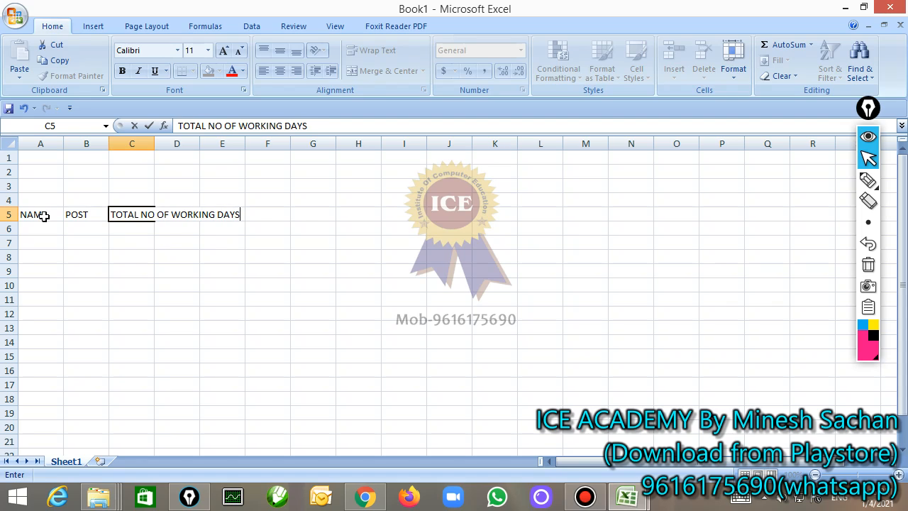
pyautogui.press('Return')
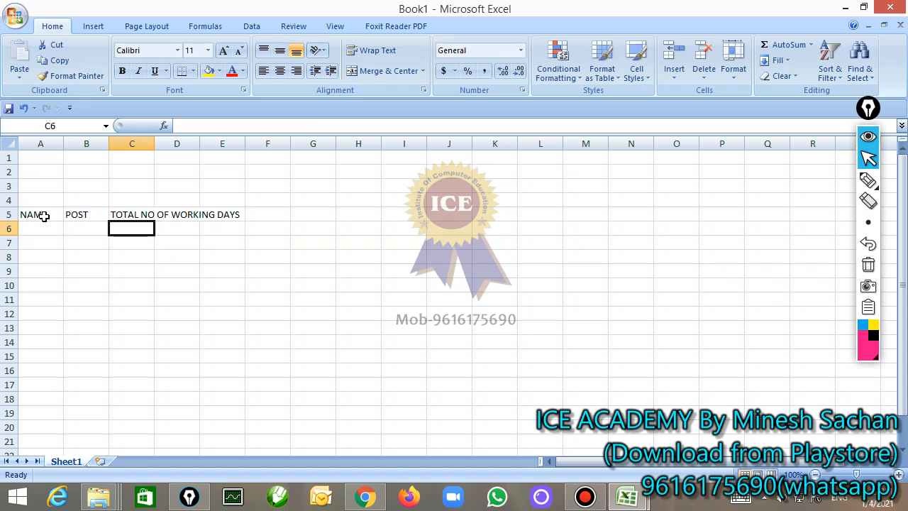
# Widen column C to fit its whole heading, and narrow it again to about the width of "TOTAL NO"
pyautogui.click(128, 215)
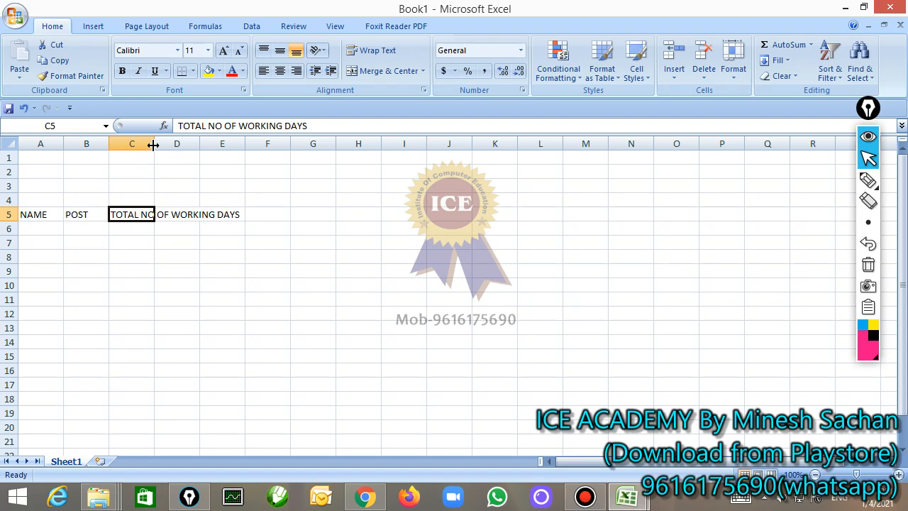
pyautogui.moveTo(153, 144); pyautogui.dragTo(252, 144)
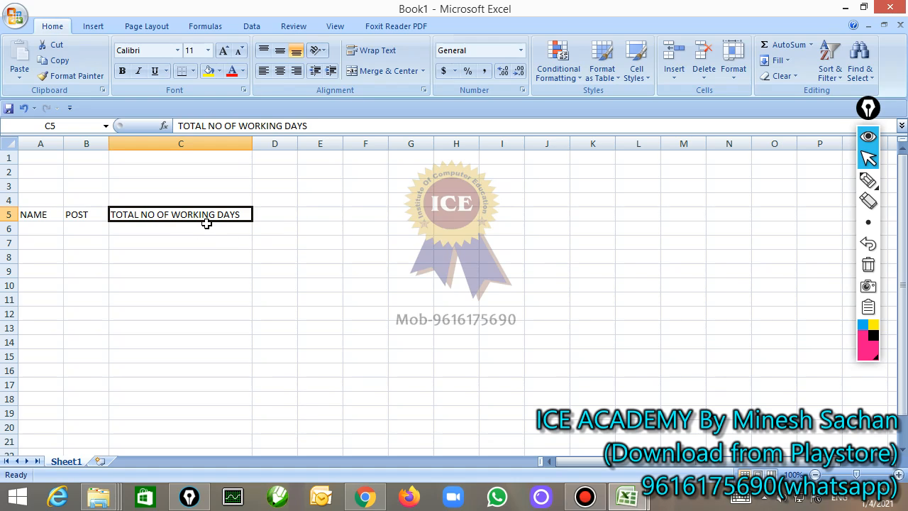
pyautogui.moveTo(204, 230); pyautogui.dragTo(197, 384)
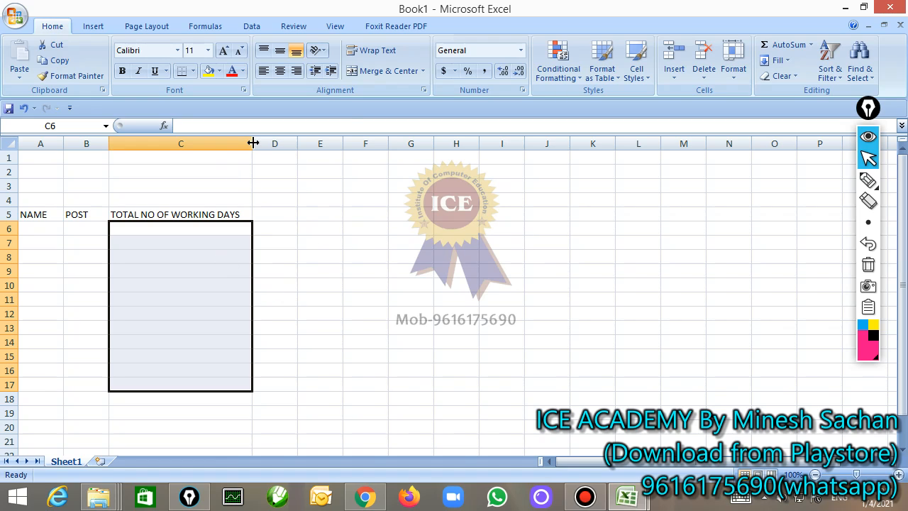
pyautogui.moveTo(252, 143); pyautogui.dragTo(160, 143)
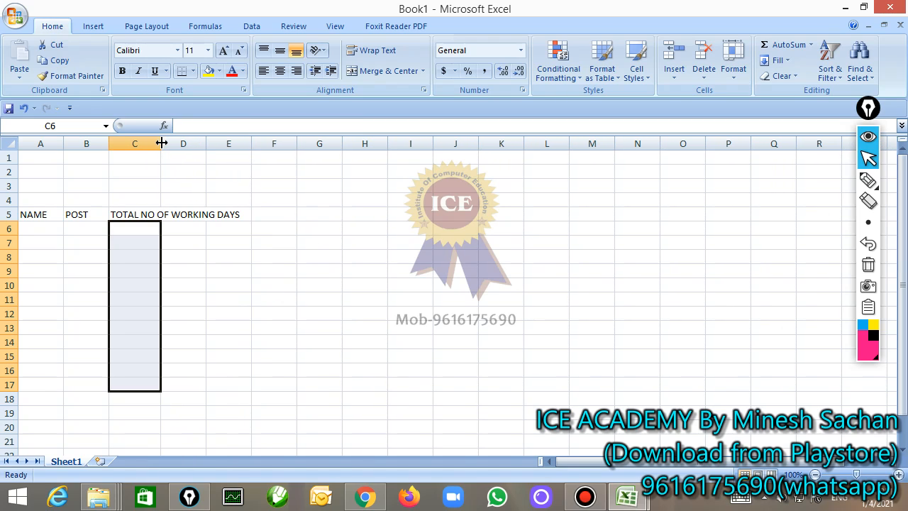
pyautogui.click(139, 217)
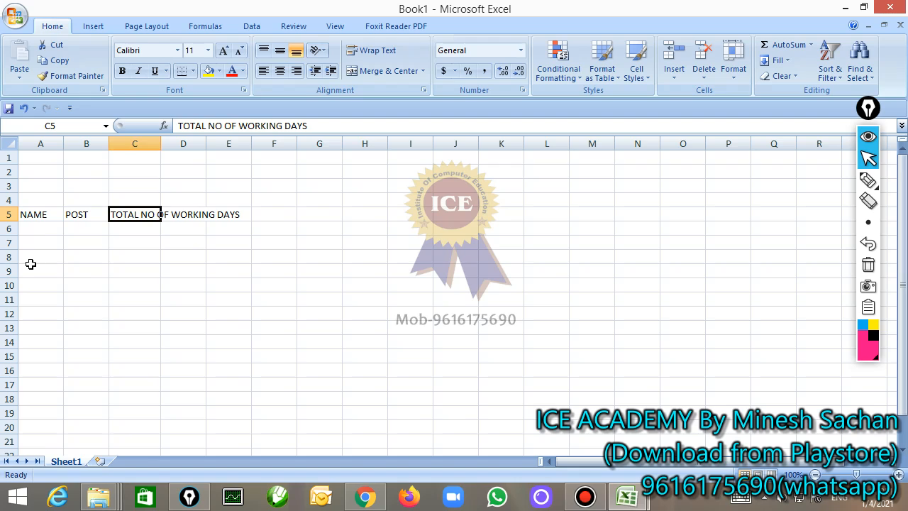
# Turn on text wrapping for the heading cells A5:I5, and widen column C very slightly
pyautogui.moveTo(40, 215); pyautogui.dragTo(431, 214)
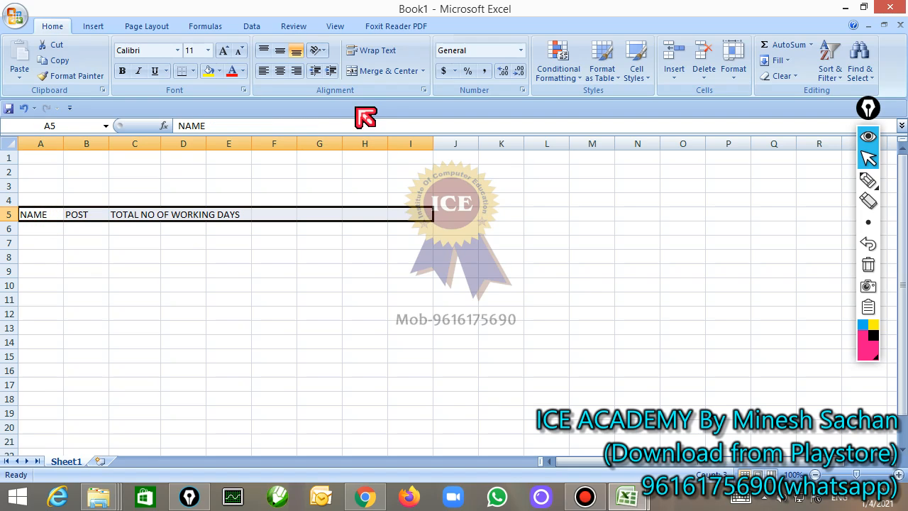
pyautogui.click(369, 62)
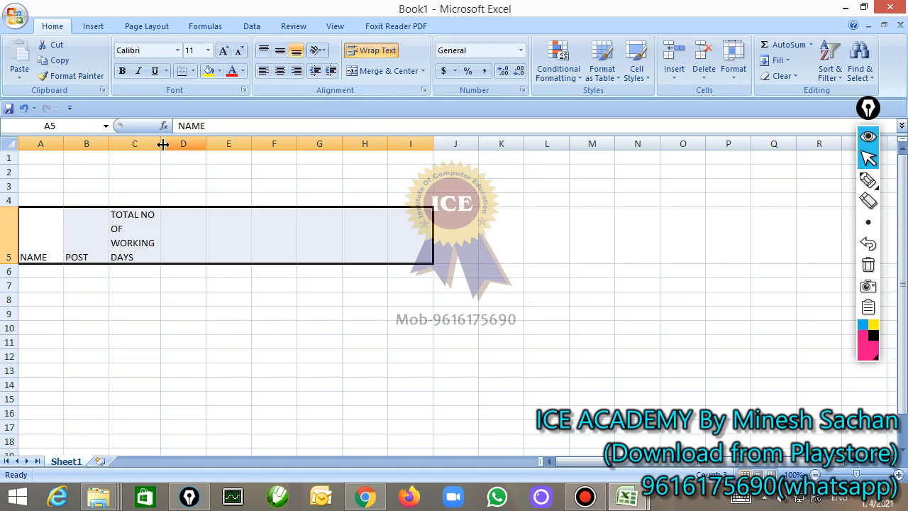
pyautogui.moveTo(161, 143)
pyautogui.mouseDown()
pyautogui.moveTo(171, 146)
pyautogui.moveTo(162, 145)
pyautogui.mouseUp()
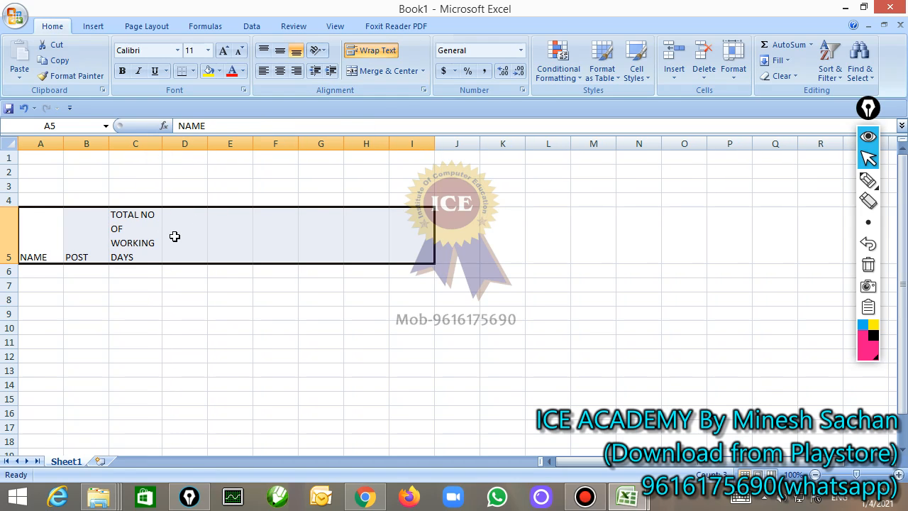
# Enter the heading NO OF LEAVES in cell D5
pyautogui.click(175, 237)
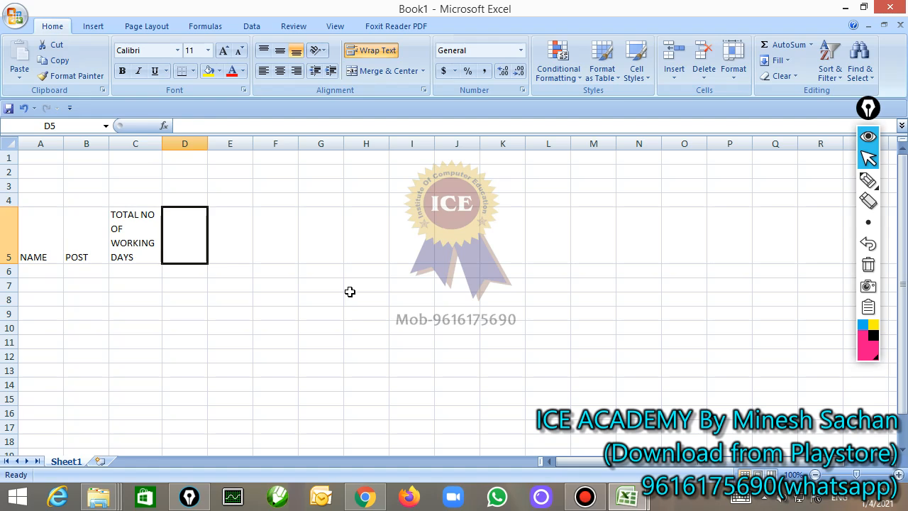
pyautogui.write('NO OF LE')
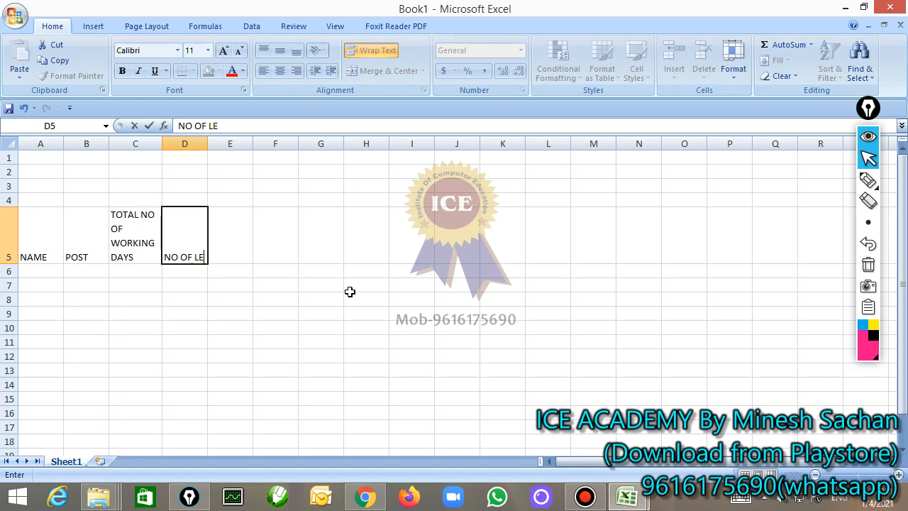
pyautogui.write('AVES')
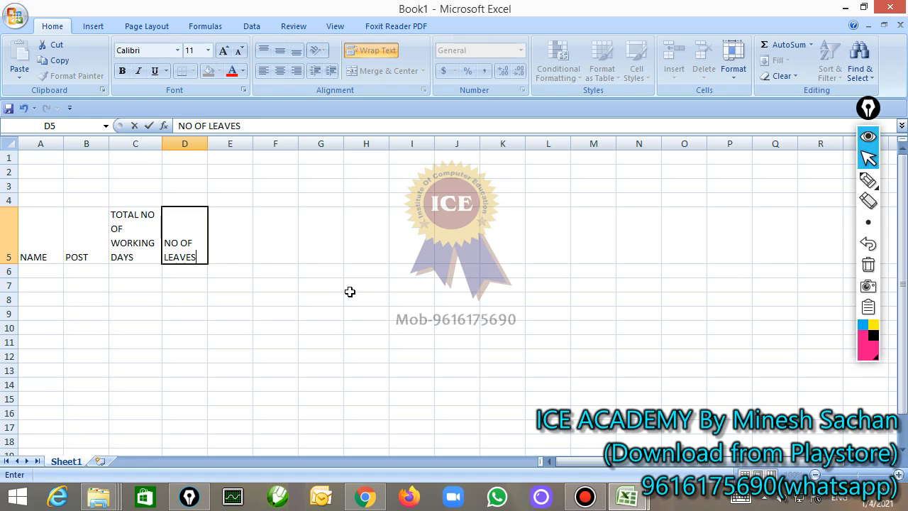
pyautogui.press('Return')
pyautogui.press('Up')
pyautogui.press('Right')
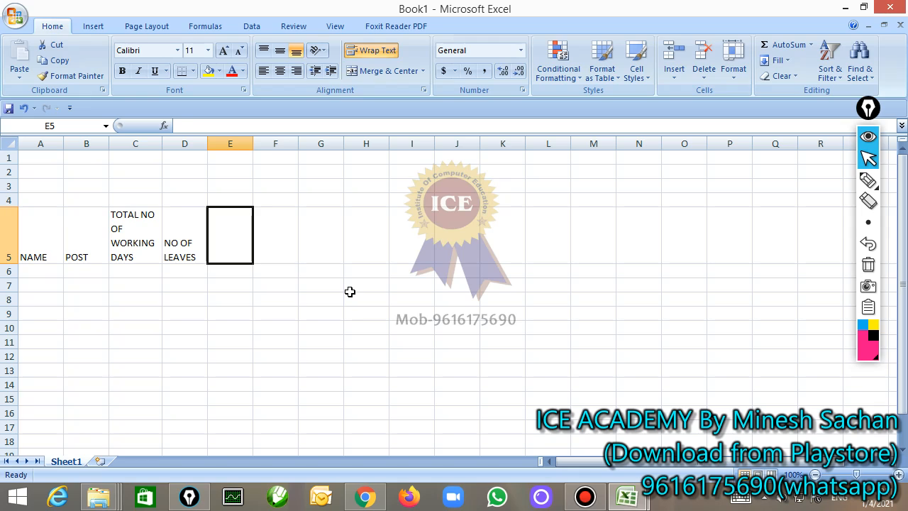
# Enter the heading NO OF WORKING DAYS in cell E5
pyautogui.write('NO OF')
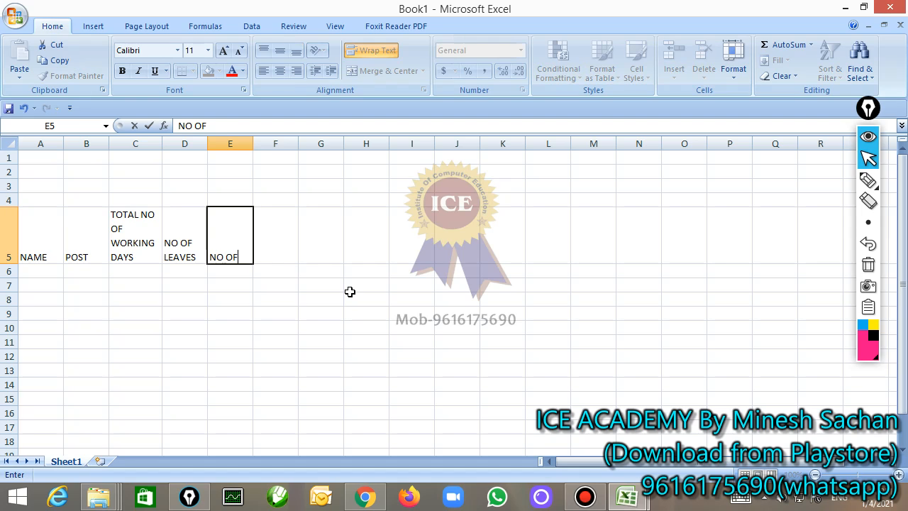
pyautogui.write(' WORKING ')
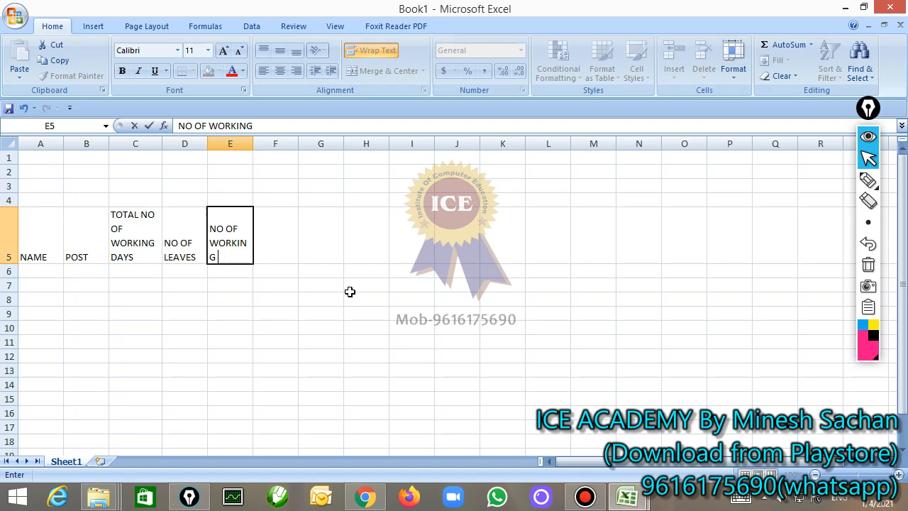
pyautogui.write('DAYS')
pyautogui.press('Return')
pyautogui.press('Up')
pyautogui.press('Right')
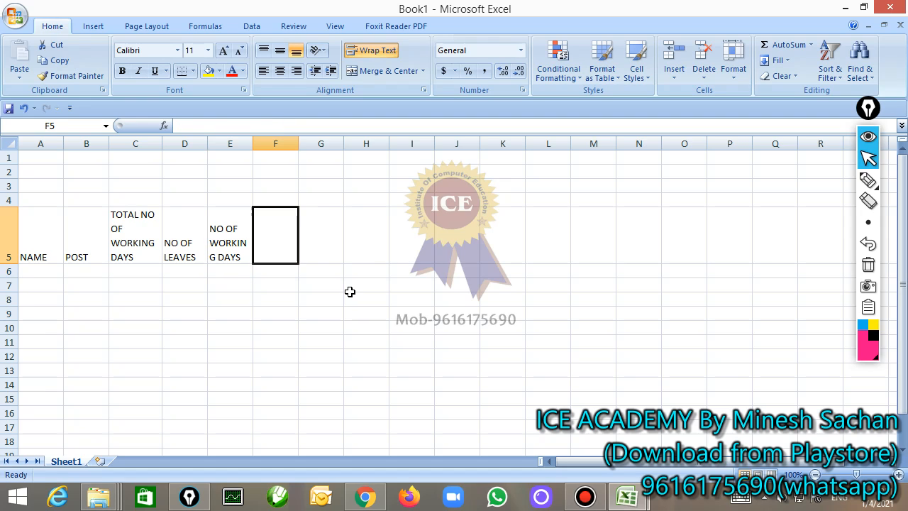
# Enter the headings PER DAY SALARY in cell F5 and MONTHLY SALARY in cell G5
pyautogui.write('PER DAY SA')
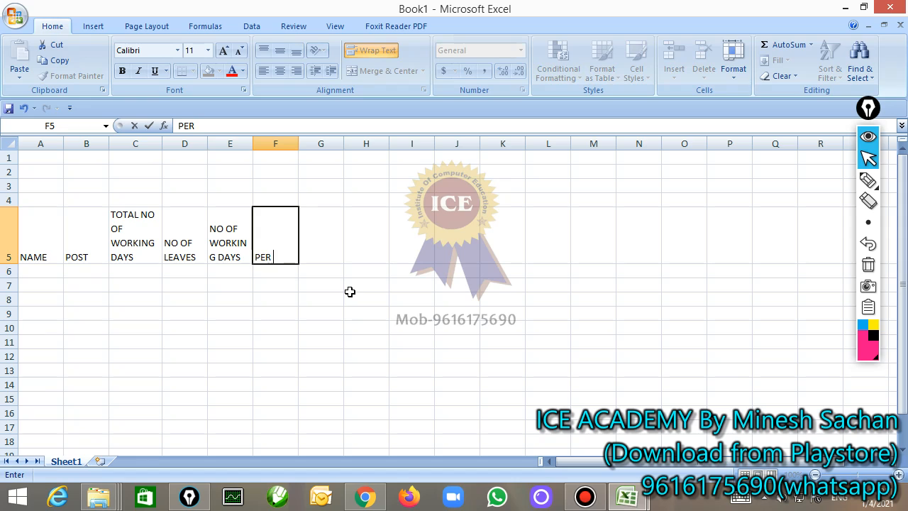
pyautogui.write('LARY')
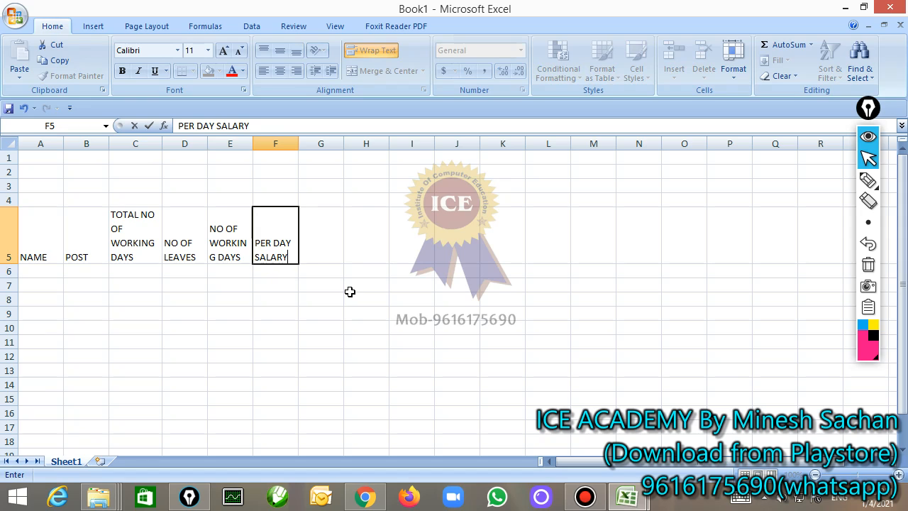
pyautogui.press('Tab')
pyautogui.write('MO')
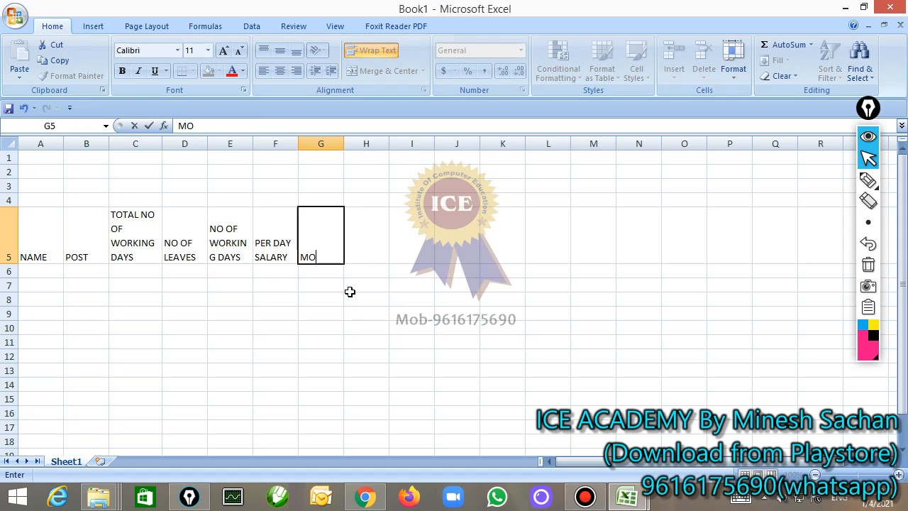
pyautogui.write('NTHLY SAL')
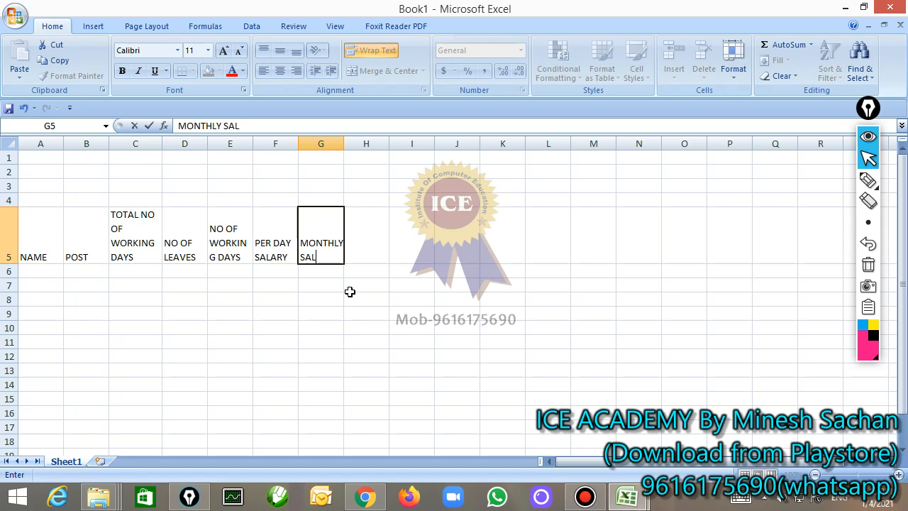
pyautogui.write('ARY')
pyautogui.press('Return')
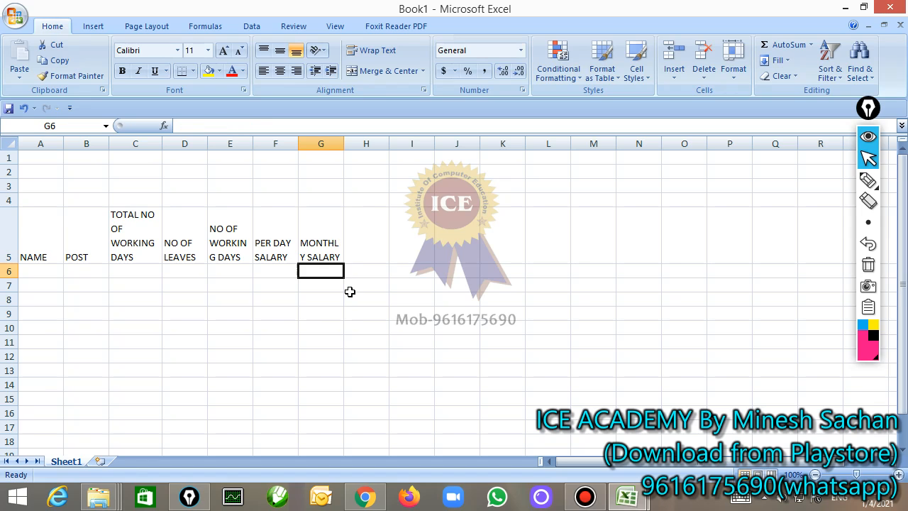
# Widen columns G and E slightly so the words MONTHLY and WORKING each fit on one line
pyautogui.press('Up')
pyautogui.press('Left')
pyautogui.press('Left')
pyautogui.press('Left')
pyautogui.press('Left')
pyautogui.press('Left')
pyautogui.press('Left')
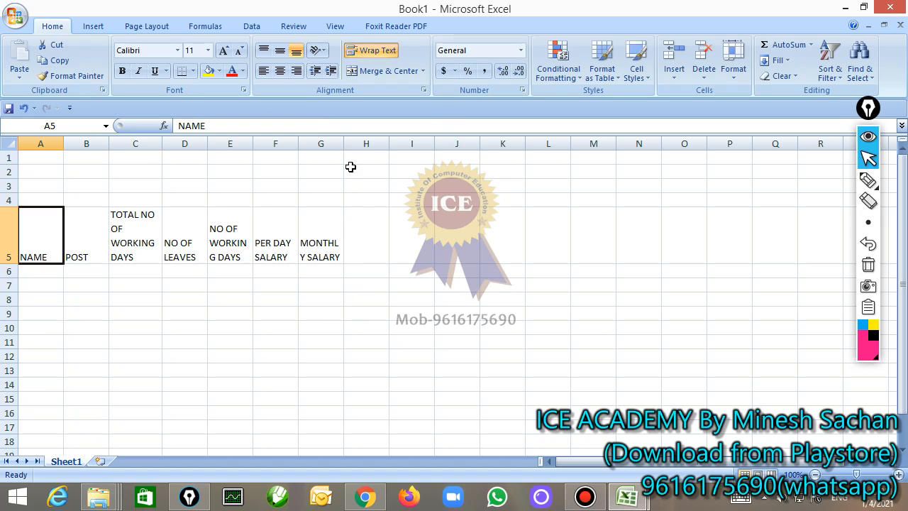
pyautogui.click(346, 144)
pyautogui.moveTo(348, 143); pyautogui.dragTo(348, 143)
pyautogui.doubleClick(349, 143)
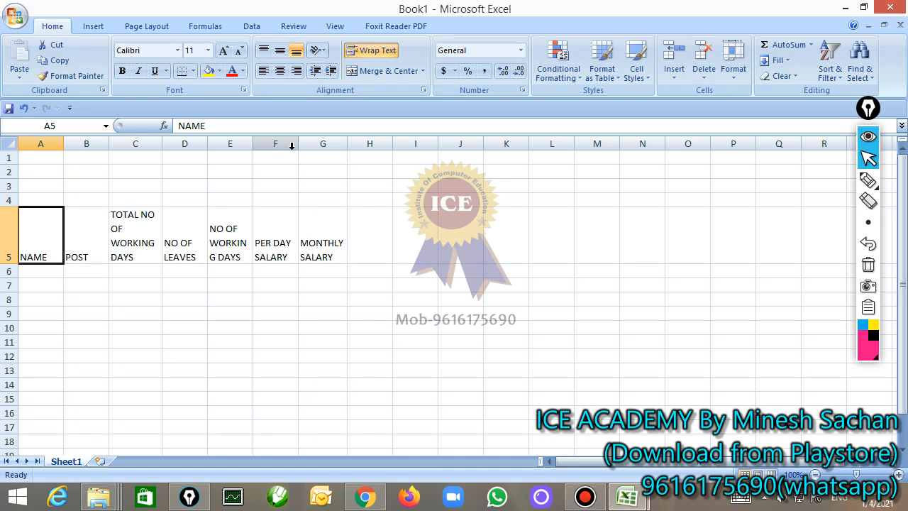
pyautogui.moveTo(253, 143); pyautogui.dragTo(258, 144)
# Center the headings in A5:G5 horizontally, try the vertical alignments, and leave them top-aligned
pyautogui.moveTo(38, 230); pyautogui.dragTo(322, 231)
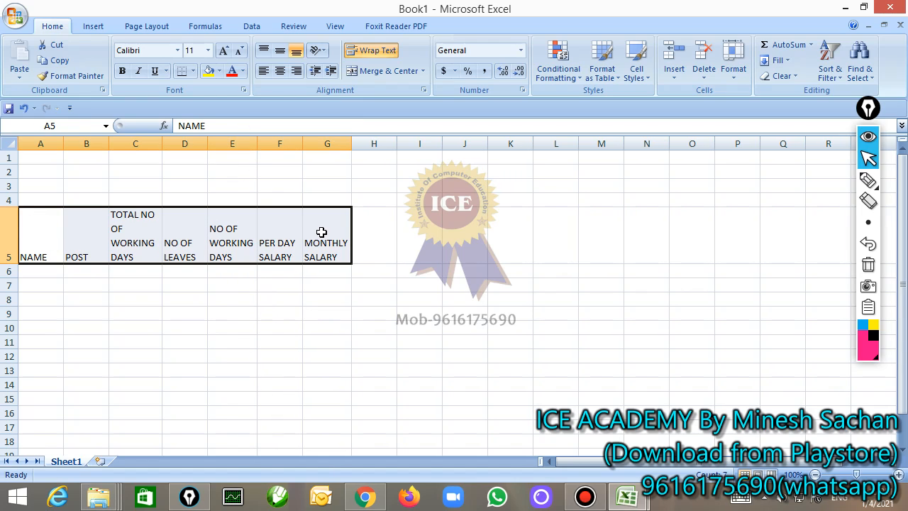
pyautogui.click(280, 71)
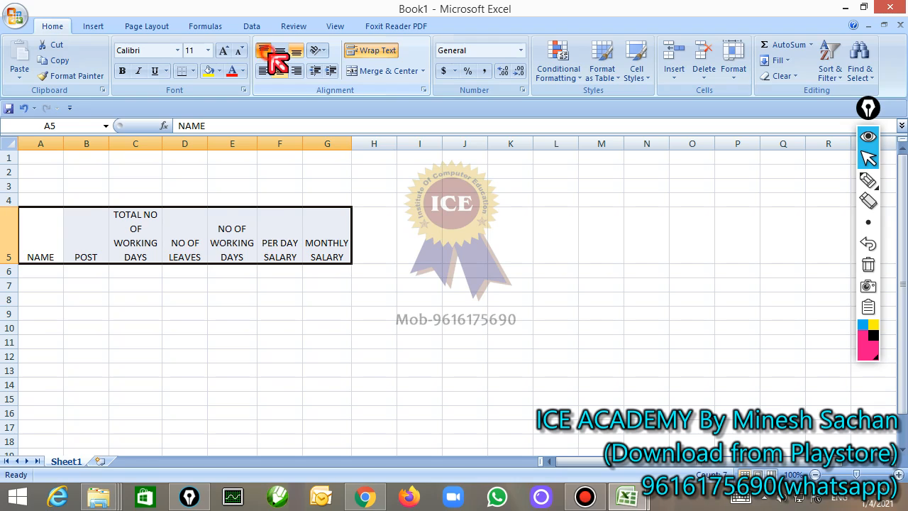
pyautogui.click(266, 51)
pyautogui.click(281, 51)
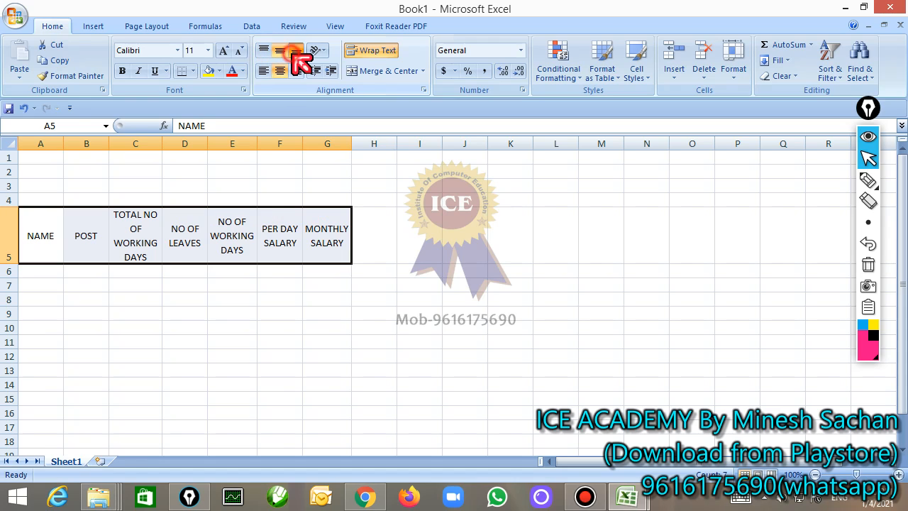
pyautogui.click(295, 51)
pyautogui.click(280, 52)
pyautogui.click(264, 51)
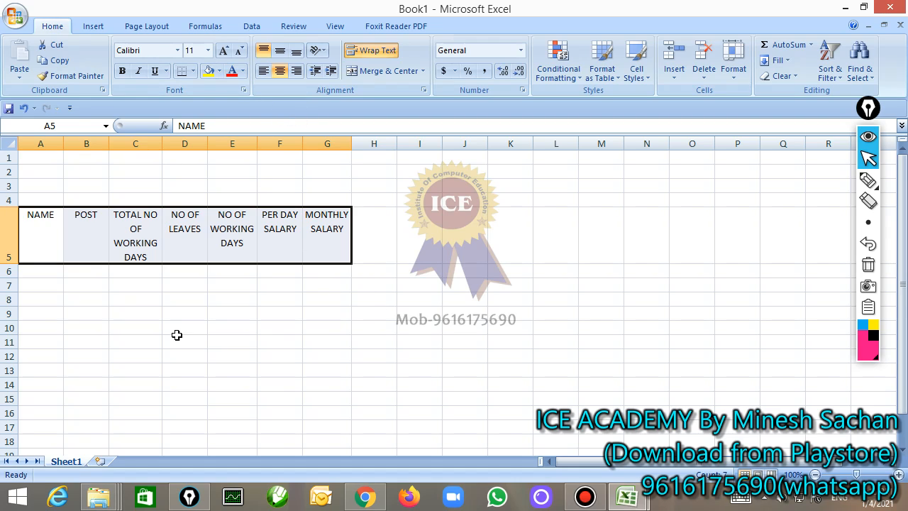
# Fill A6 to D6 with the worker's name, the post Labour, 25 total working days and 12 leaves
pyautogui.click(58, 271)
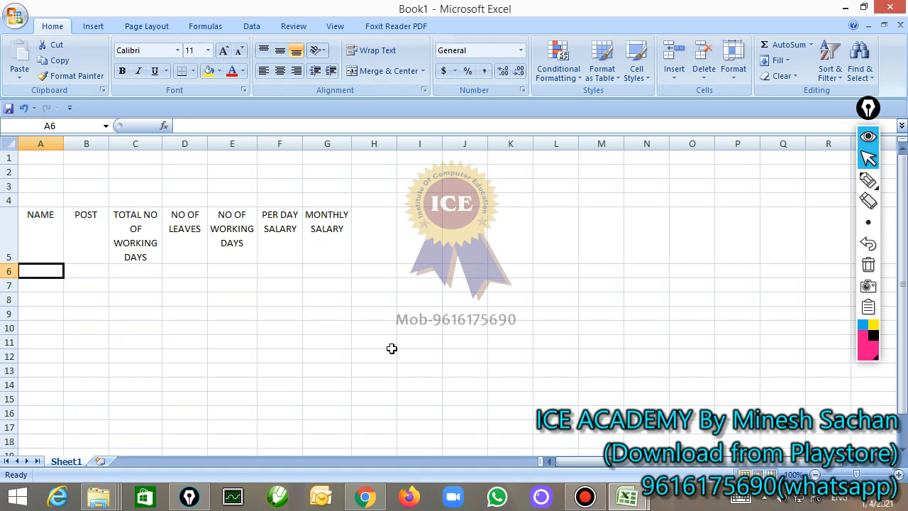
pyautogui.write('Bhola')
pyautogui.press('Tab')
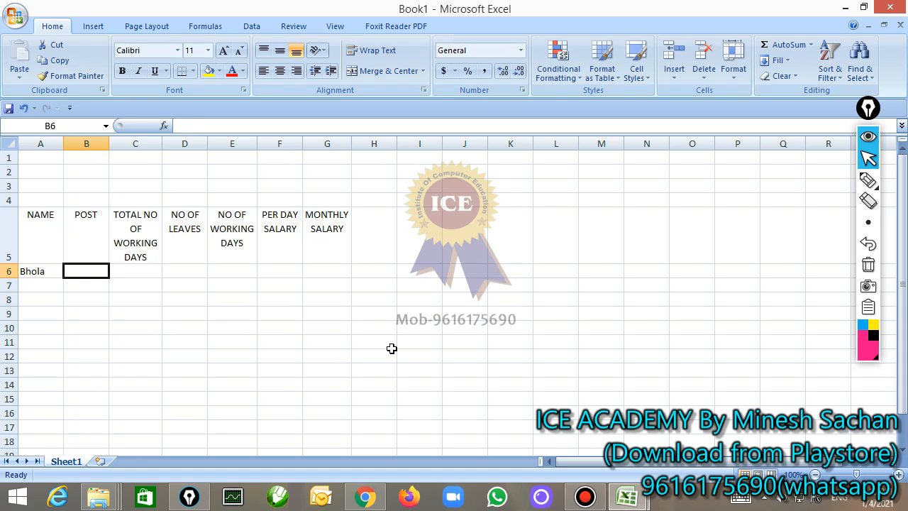
pyautogui.write('Labour')
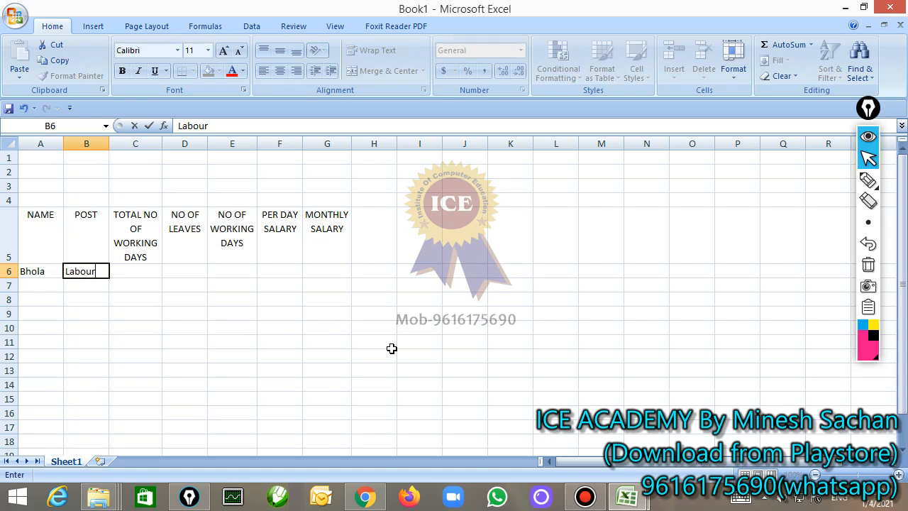
pyautogui.press('Tab')
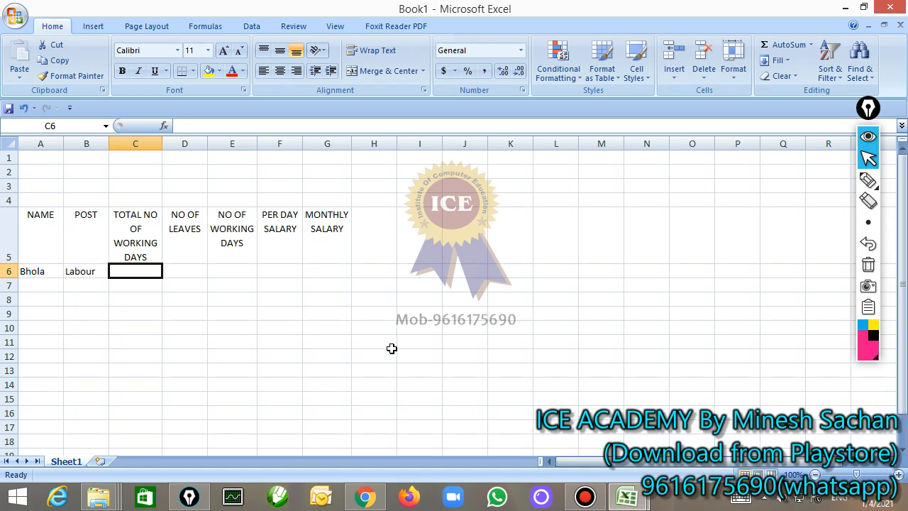
pyautogui.write('25')
pyautogui.press('Tab')
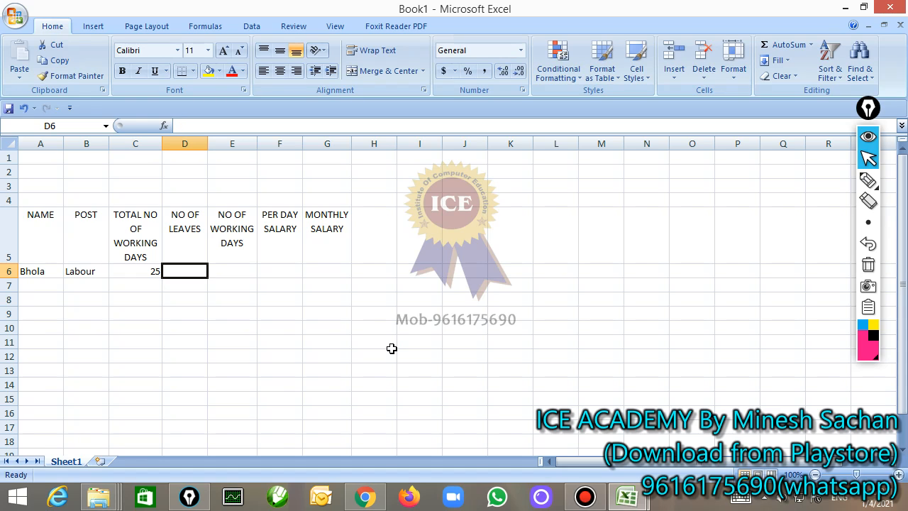
pyautogui.write('12')
pyautogui.press('Tab')
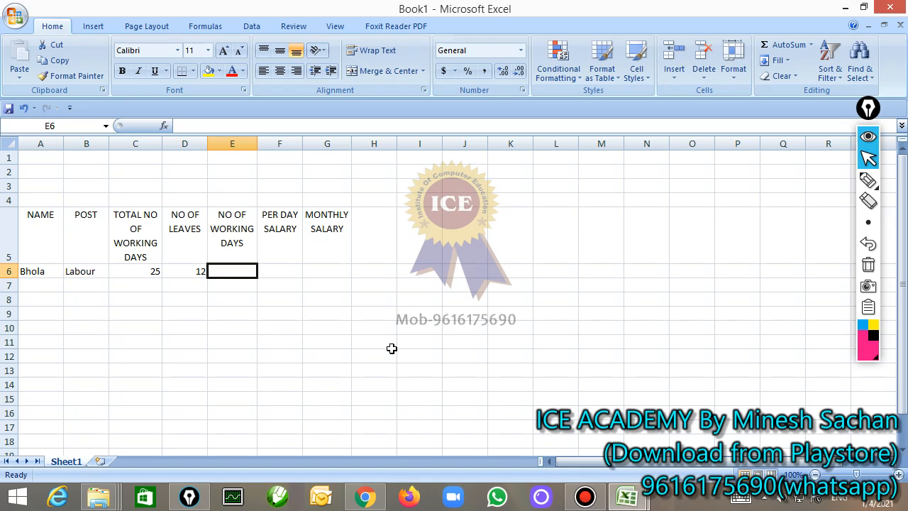
# Calculate the number of working days in E6 with the formula =C6-D6
pyautogui.write('=')
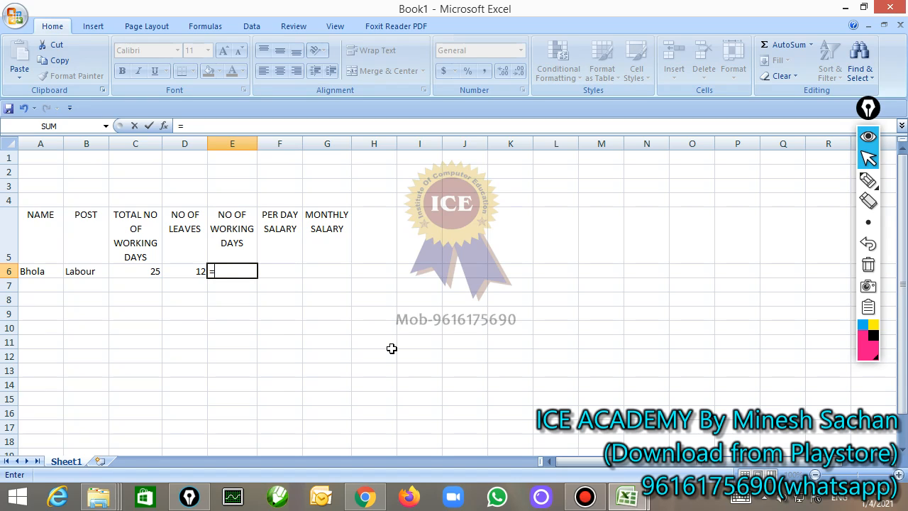
pyautogui.write('c6')
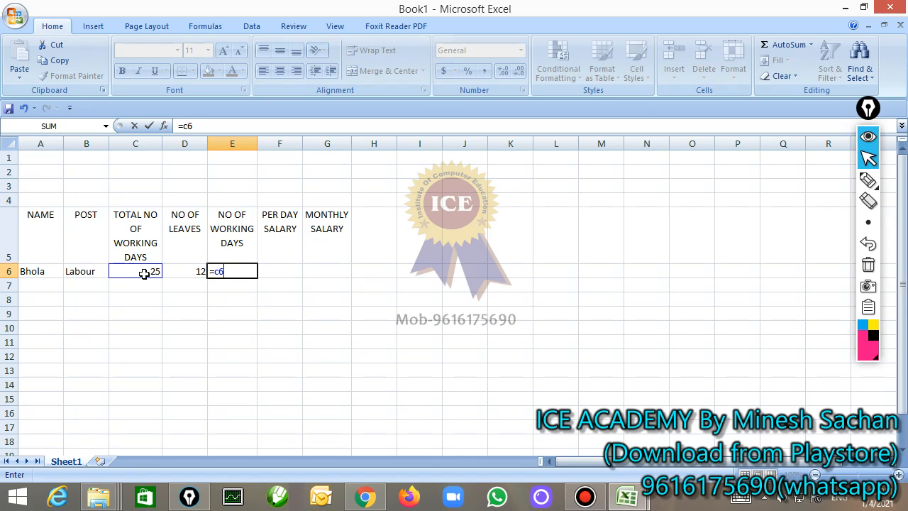
pyautogui.write('-d6')
pyautogui.press('Return')
pyautogui.press('Return')
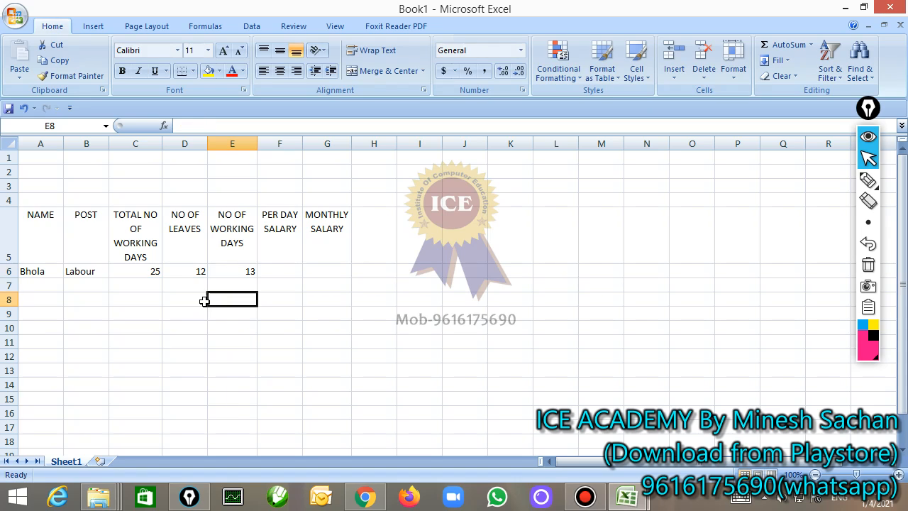
pyautogui.press('Up')
pyautogui.press('Up')
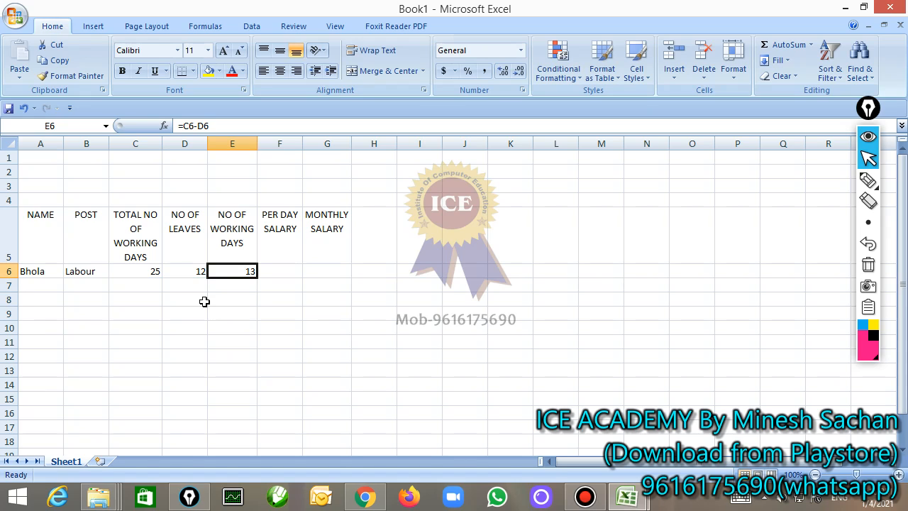
# Enter 300 as the per day salary in F6 and calculate the monthly salary in G6 with =E6*F6
pyautogui.press('Right')
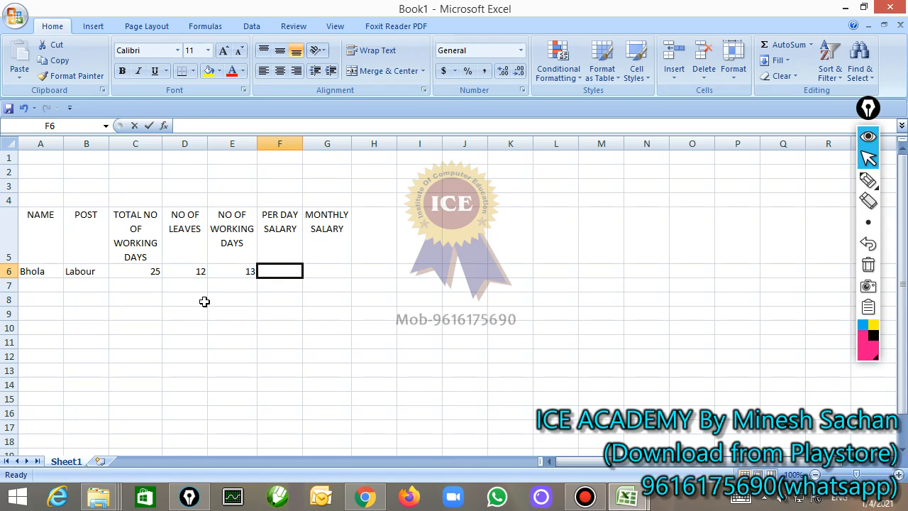
pyautogui.write('300')
pyautogui.press('Right')
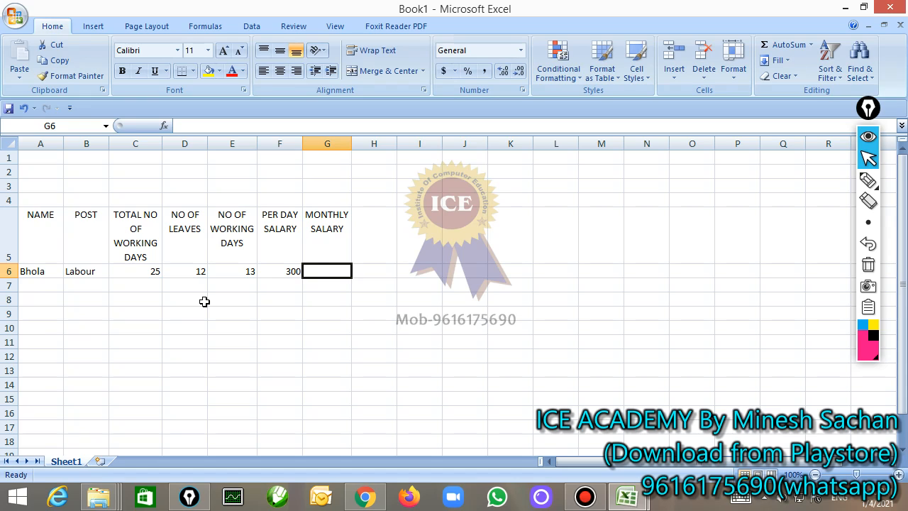
pyautogui.write('=')
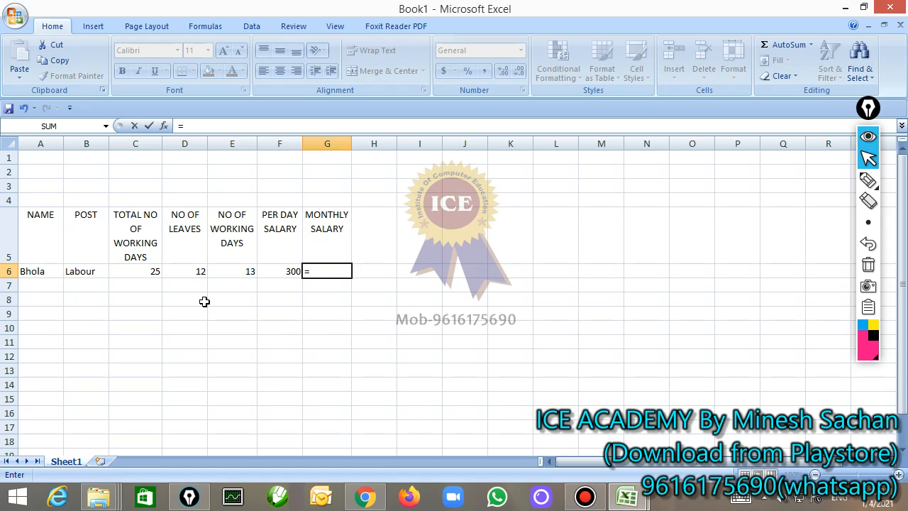
pyautogui.write('e6*f6')
pyautogui.press('Return')
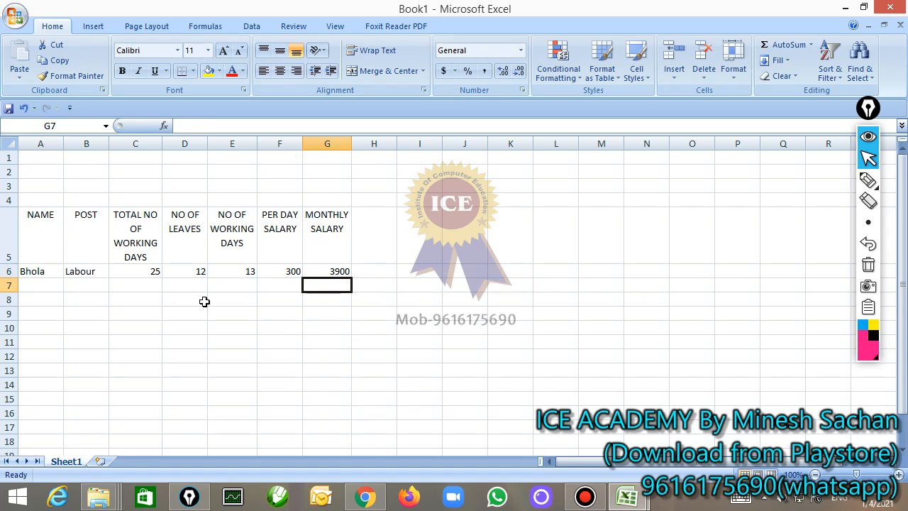
pyautogui.press('Up')
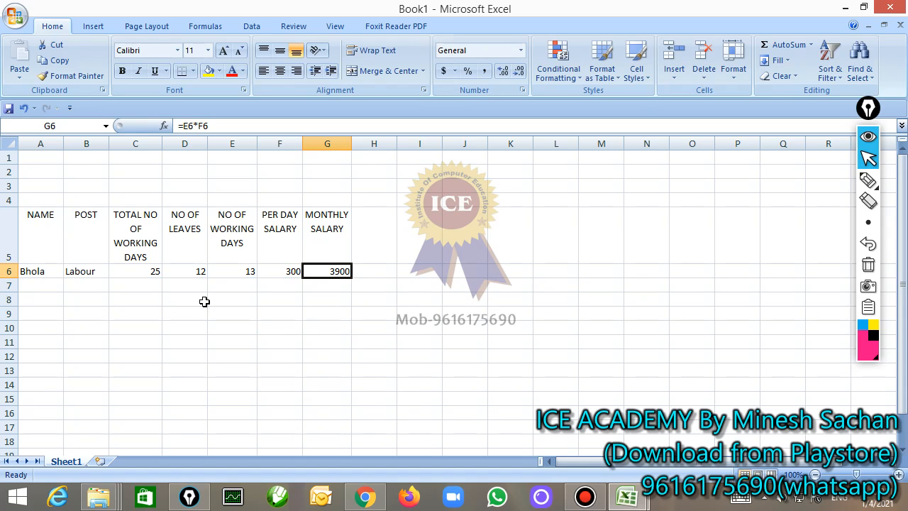
# Enter the second worker's name in A7 and the post mistree in B7
pyautogui.press('Left')
pyautogui.press('Left')
pyautogui.press('Left')
pyautogui.press('Left')
pyautogui.press('Left')
pyautogui.press('Left')
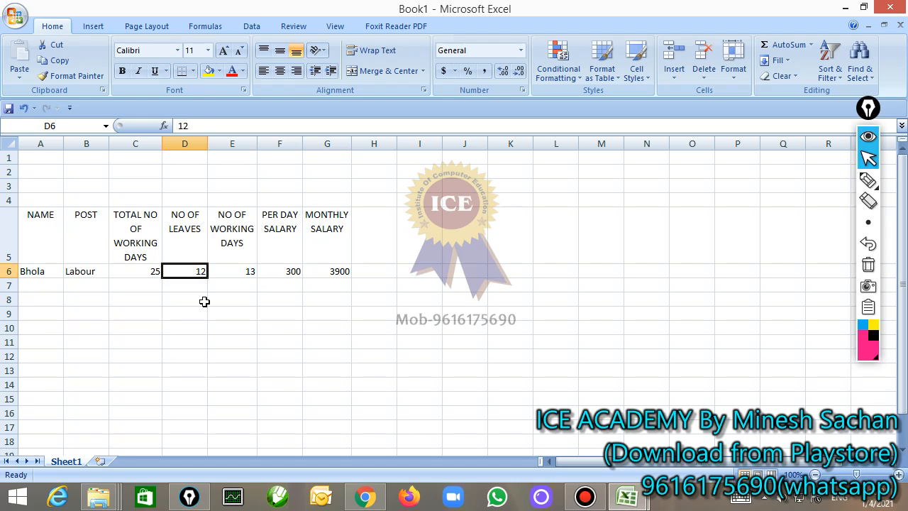
pyautogui.press('Down')
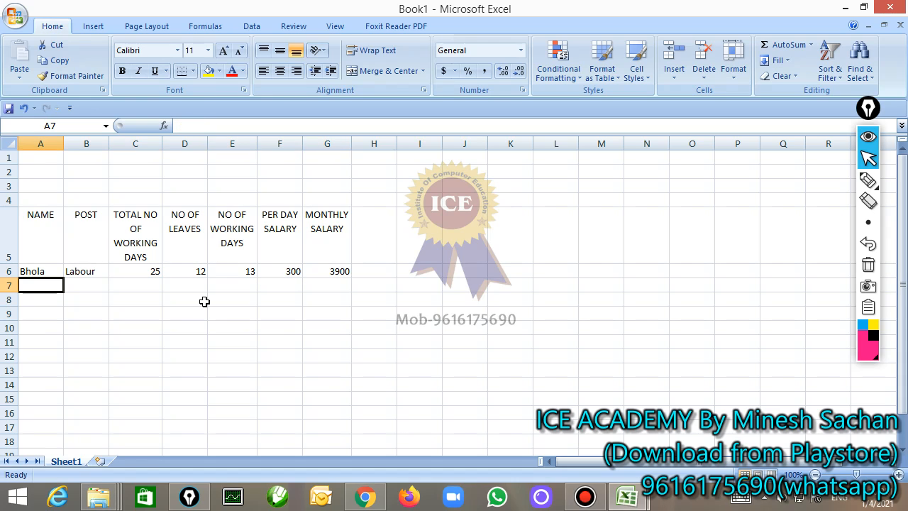
pyautogui.write('gola')
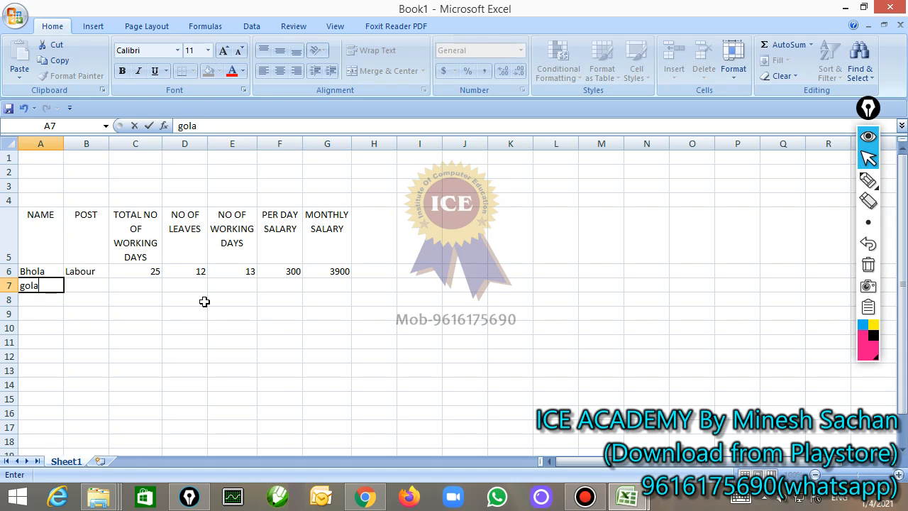
pyautogui.press('Tab')
pyautogui.write('mis')
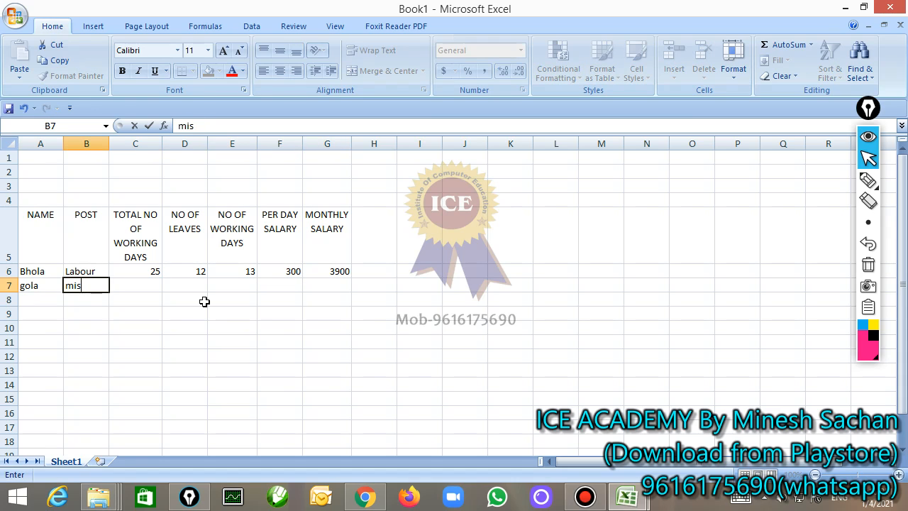
pyautogui.write('tree')
pyautogui.press('Tab')
# Fill the total working days value from C6 down through C10
pyautogui.press('Up')
pyautogui.hotkey('shift', 'Down')
pyautogui.hotkey('shift', 'Down')
pyautogui.hotkey('shift', 'Down')
pyautogui.hotkey('shift', 'Down')
pyautogui.hotkey('shift', 'Down')
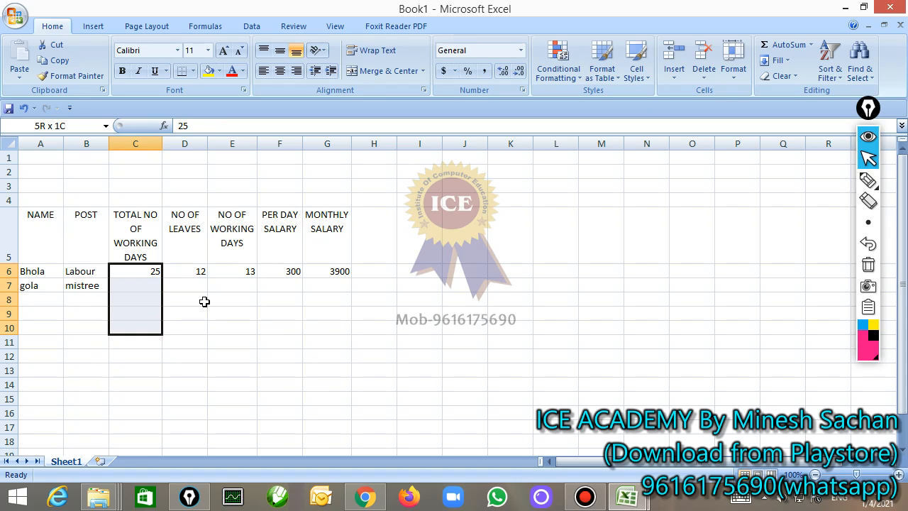
pyautogui.hotkey('shift', 'Up')
pyautogui.hotkey('ctrl', 'd')
# Enter 10 as the number of leaves in D7
pyautogui.press('Right')
pyautogui.press('Down')
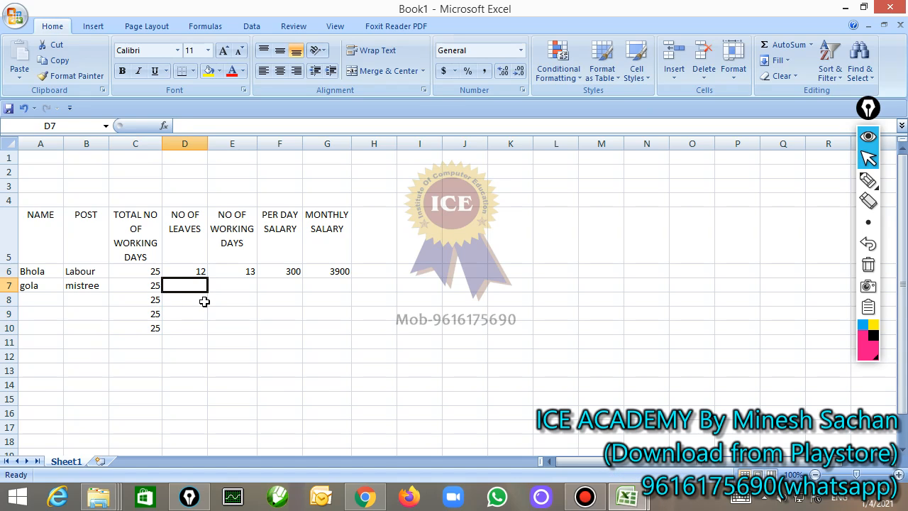
pyautogui.write('10')
pyautogui.press('Tab')
# Fill the working days formula from E6 and the monthly salary formula from G6 down to row 10
pyautogui.press('Up')
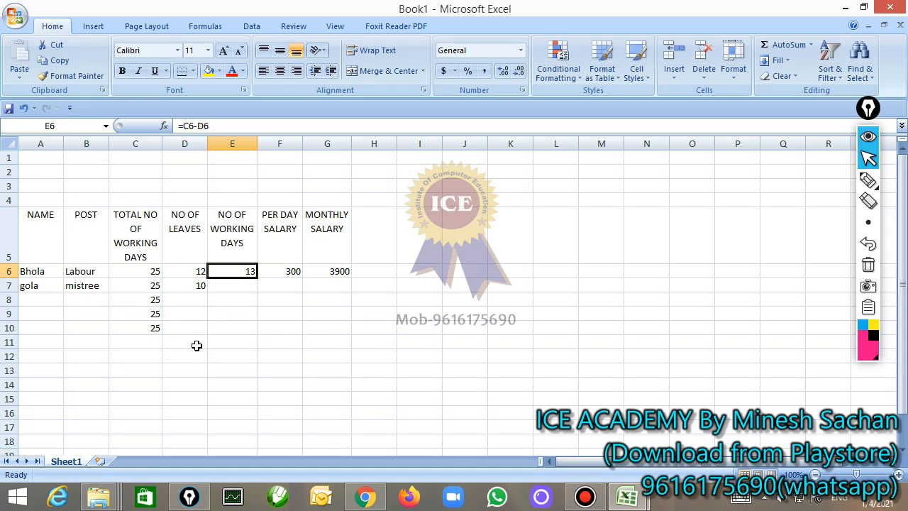
pyautogui.moveTo(231, 270); pyautogui.dragTo(231, 327)
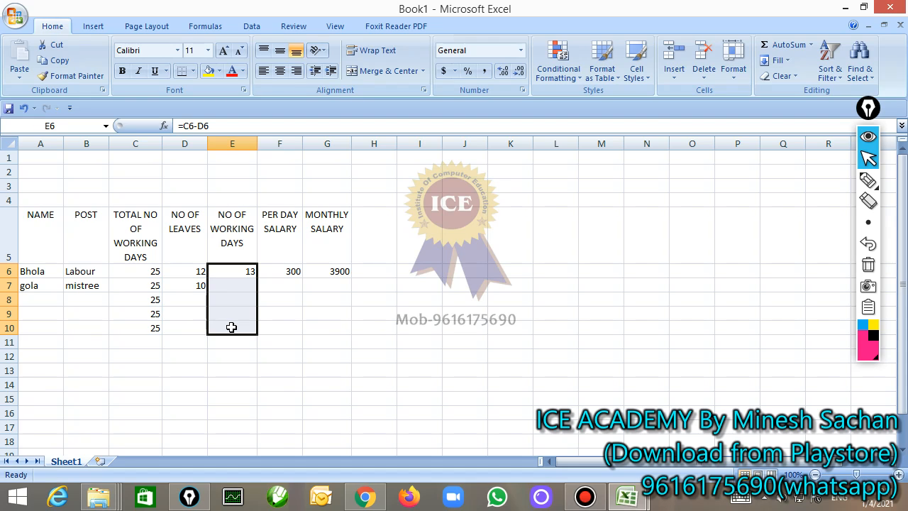
pyautogui.hotkey('ctrl', 'd')
pyautogui.moveTo(338, 275); pyautogui.dragTo(334, 326)
pyautogui.hotkey('ctrl', 'd')
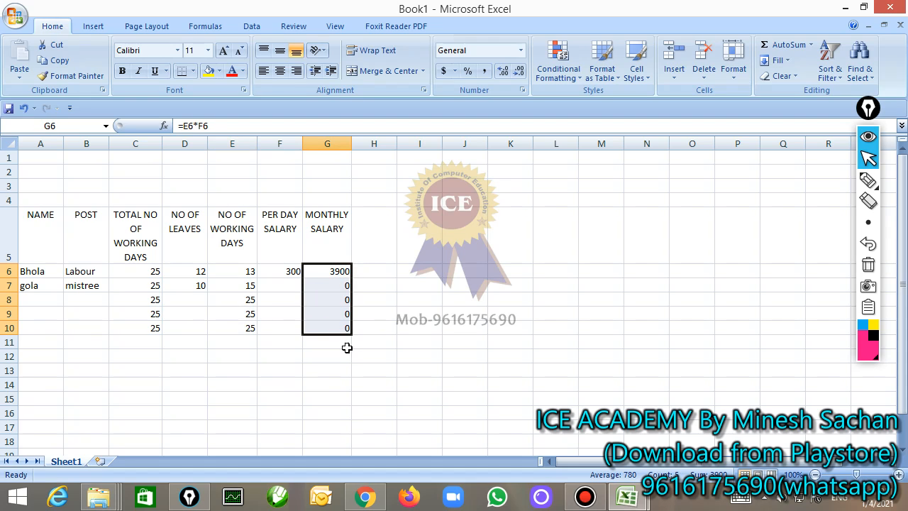
# Enter 500 as the per day salary in F7
pyautogui.click(340, 274)
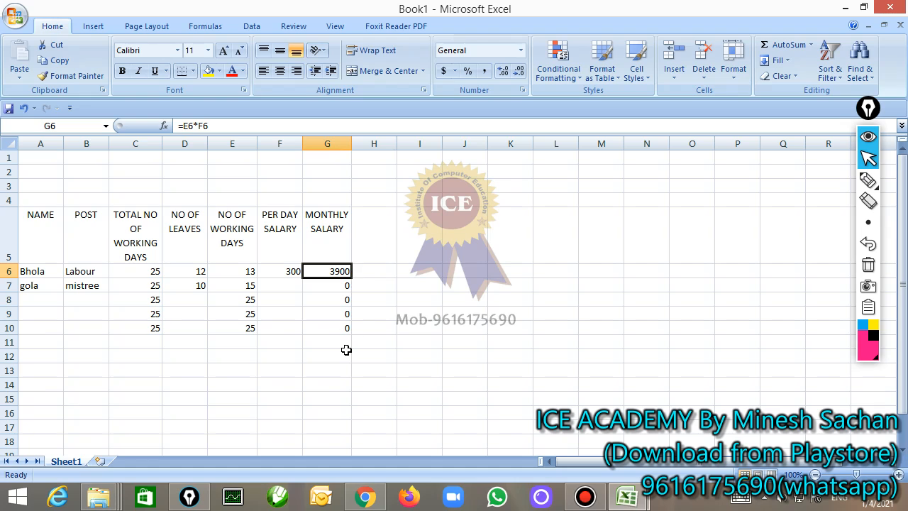
pyautogui.click(272, 289)
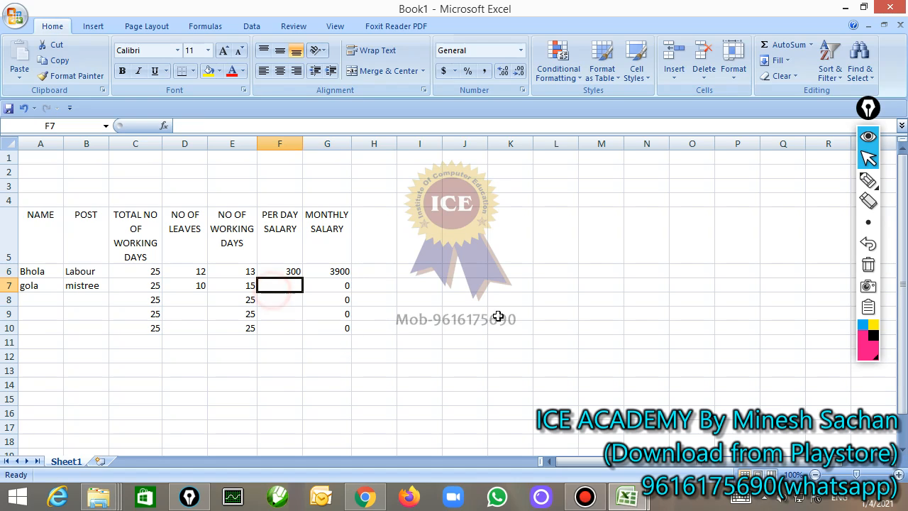
pyautogui.write('500')
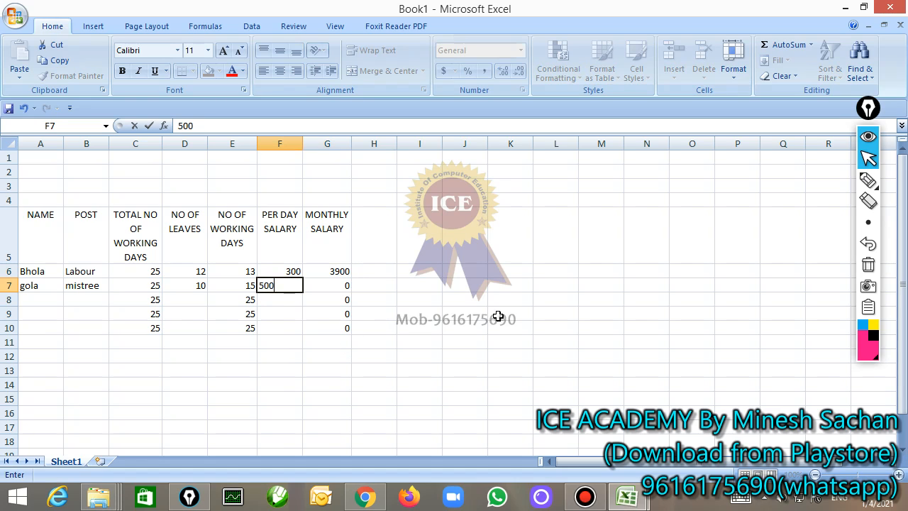
pyautogui.press('Return')
# Fill row 8 with the third worker's name, the post labour and 12 leaves
pyautogui.press('Left')
pyautogui.press('Left')
pyautogui.press('Left')
pyautogui.press('Left')
pyautogui.press('Left')
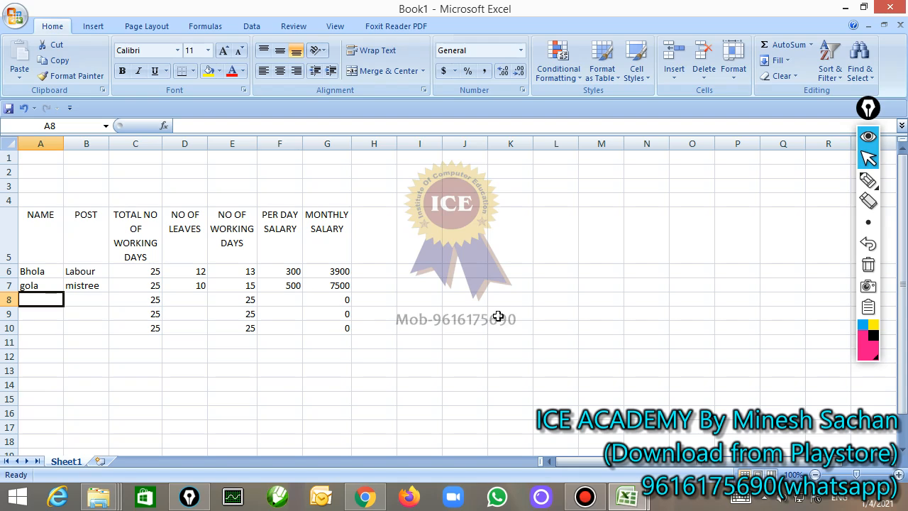
pyautogui.write('b')
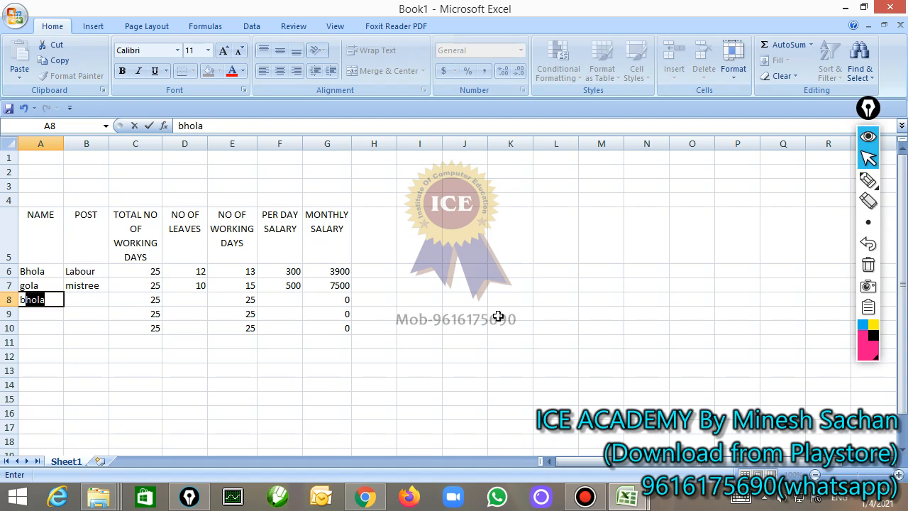
pyautogui.write('asanti')
pyautogui.press('Tab')
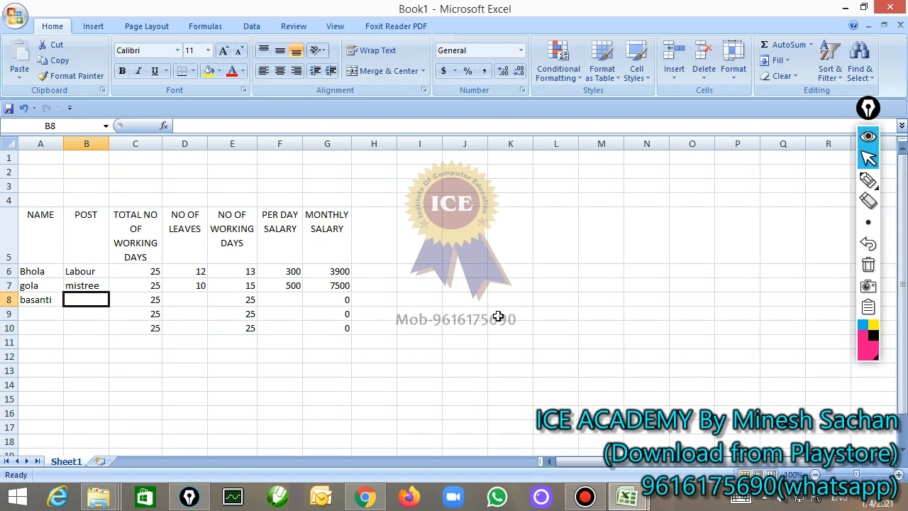
pyautogui.write('labour')
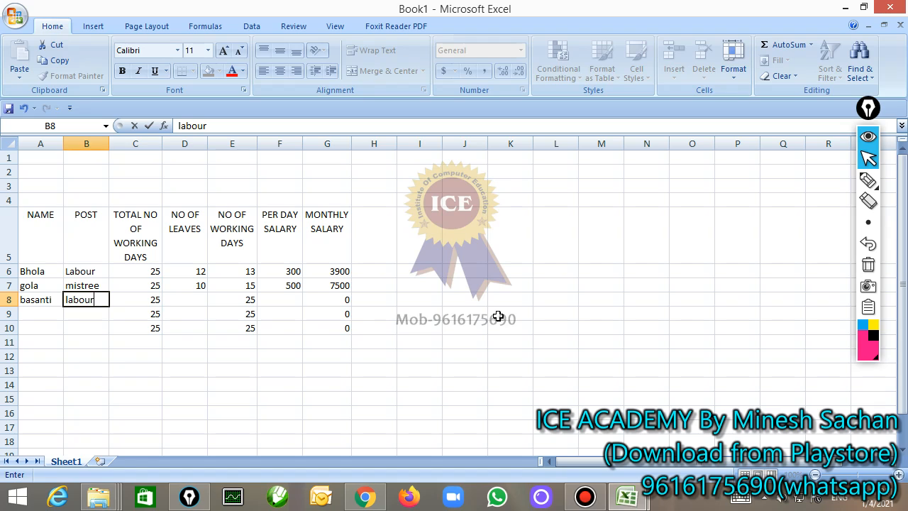
pyautogui.press('Tab')
pyautogui.press('Tab')
pyautogui.write('12')
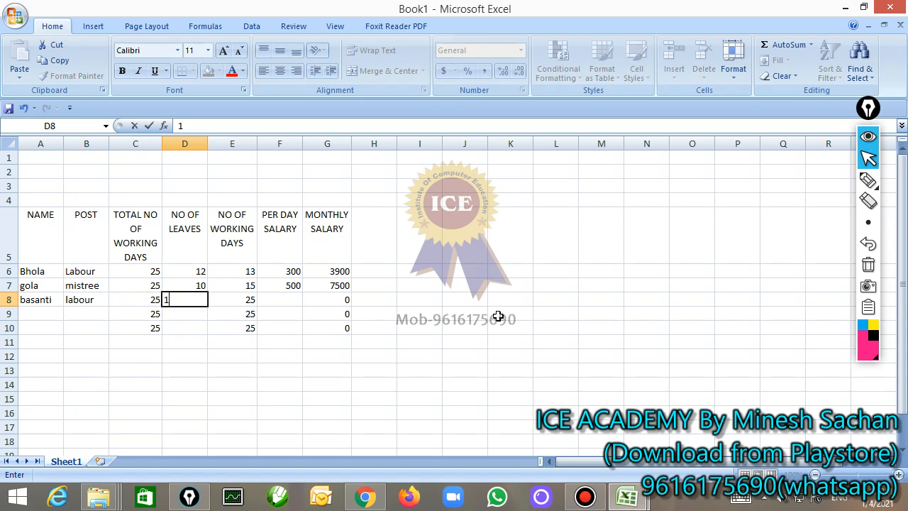
pyautogui.press('Return')
# Fill row 9 with the fourth worker's name, the post labour and 0 leaves
pyautogui.press('Left')
pyautogui.press('Left')
pyautogui.press('Left')
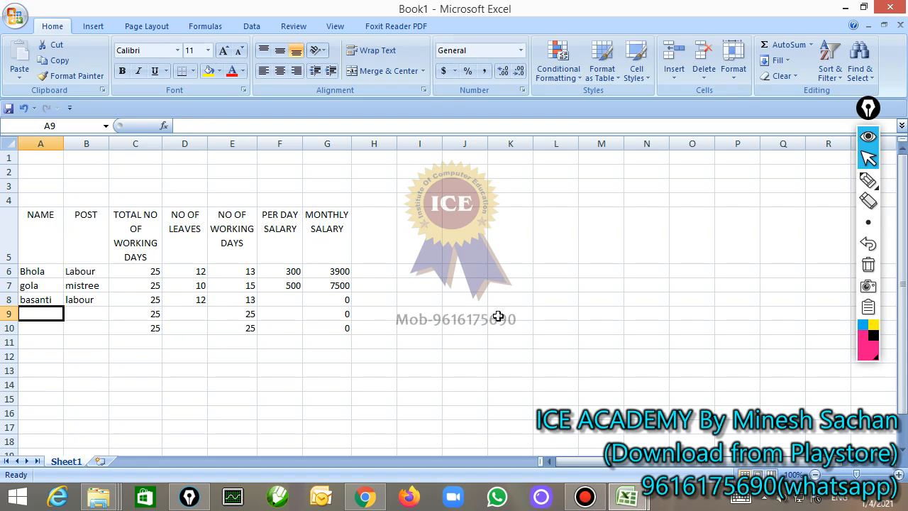
pyautogui.write('bhali')
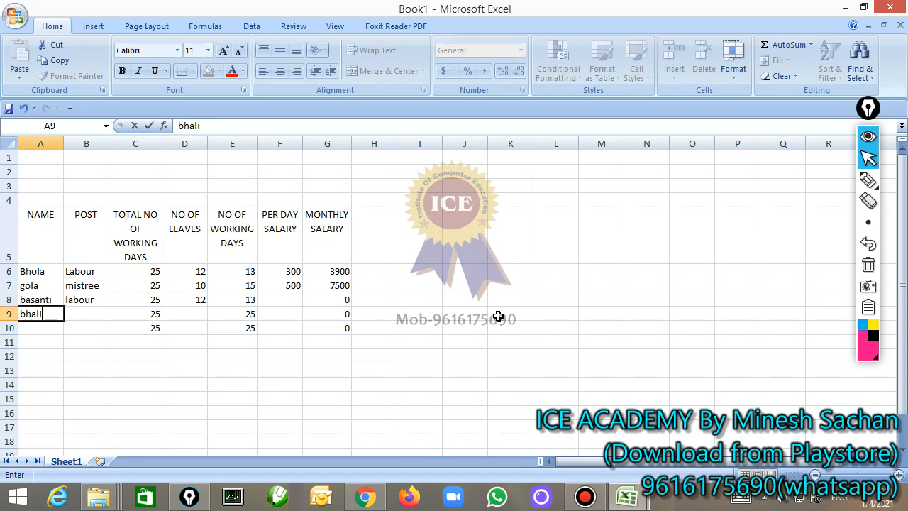
pyautogui.press('Tab')
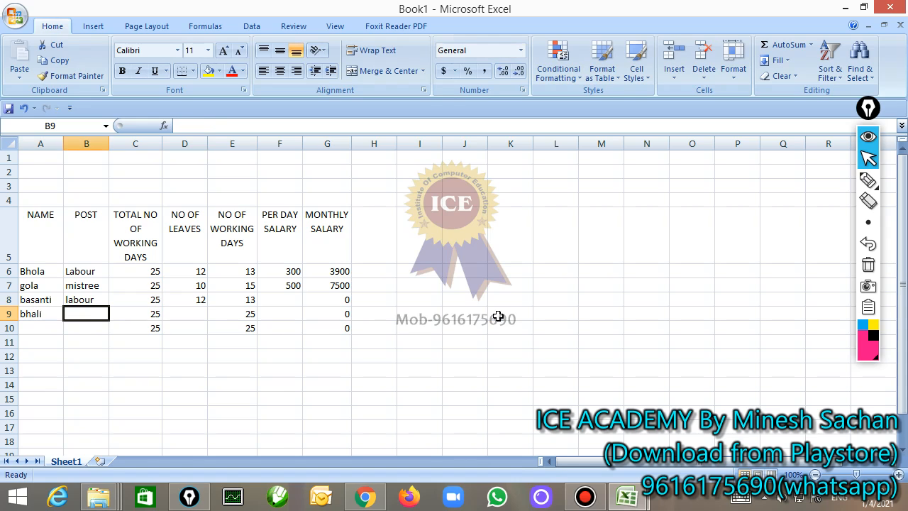
pyautogui.write('labour')
pyautogui.press('Tab')
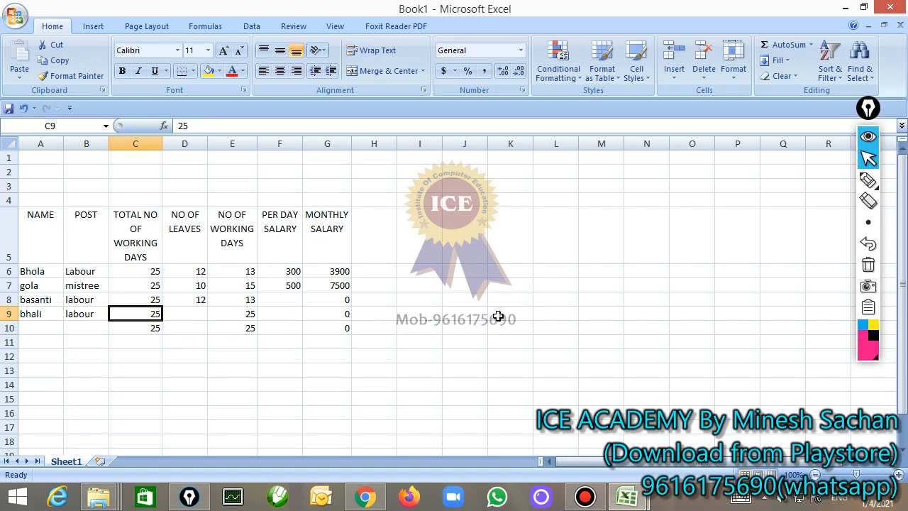
pyautogui.press('Tab')
pyautogui.write('0')
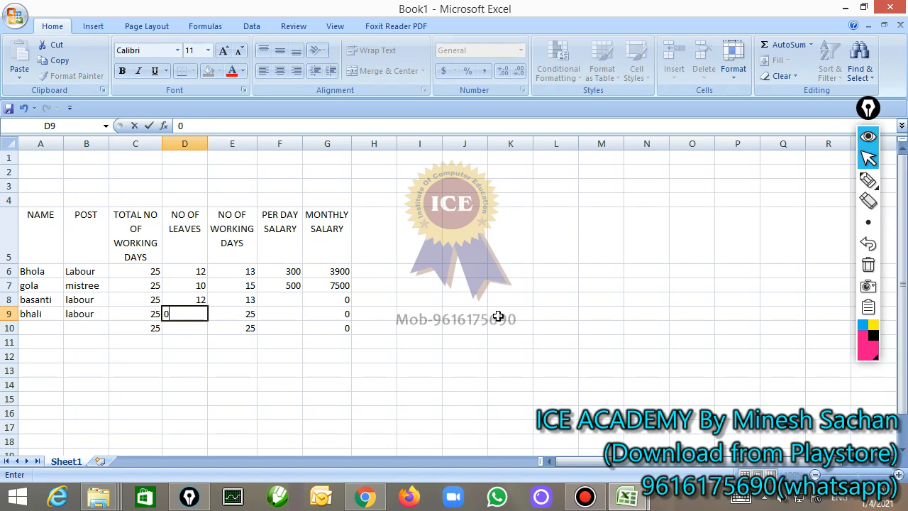
pyautogui.press('Tab')
# Enter 400 as the per day salary in both F8 and F9
pyautogui.press('Tab')
pyautogui.press('Up')
pyautogui.press('Up')
pyautogui.press('Down')
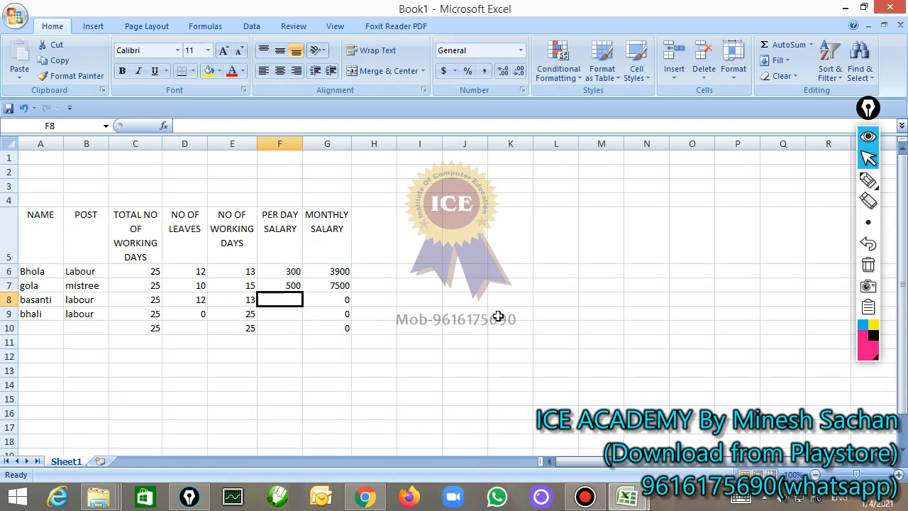
pyautogui.write('400')
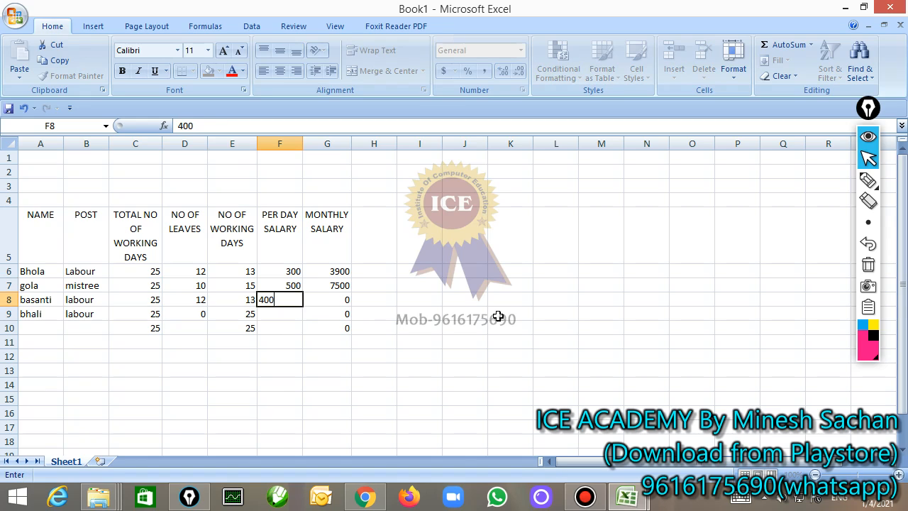
pyautogui.press('Return')
pyautogui.write('400')
pyautogui.press('Return')
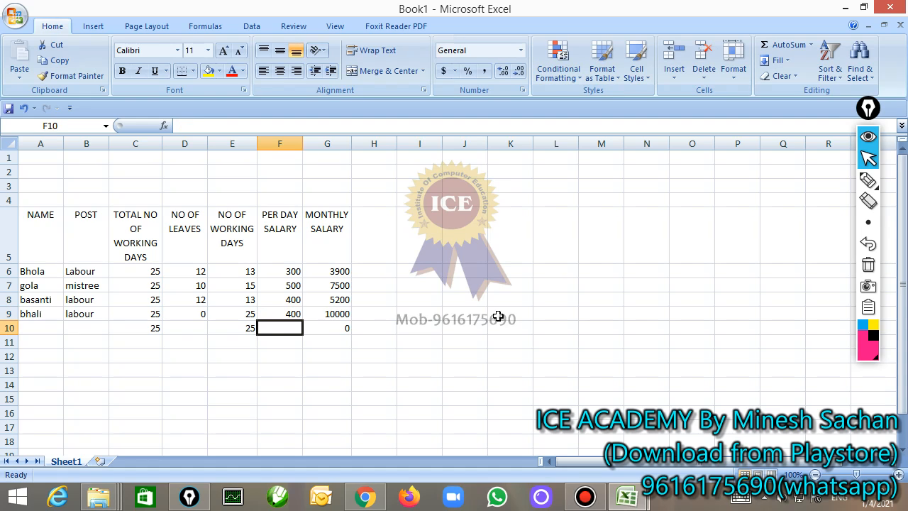
# Clear the contents of the unused record row A10:G10
pyautogui.press('Left')
pyautogui.press('Left')
pyautogui.press('Left')
pyautogui.press('Left')
pyautogui.press('Left')
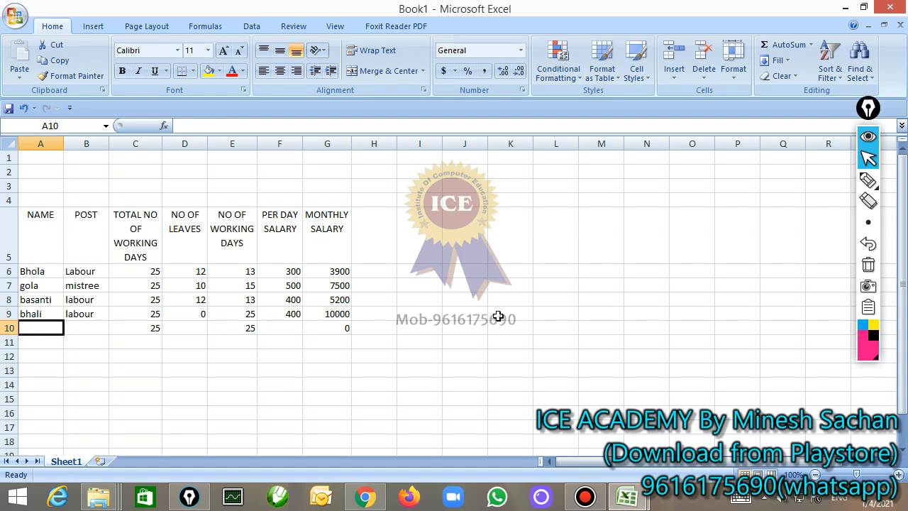
pyautogui.hotkey('shift', 'Right')
pyautogui.hotkey('shift', 'Right')
pyautogui.hotkey('shift', 'Right')
pyautogui.hotkey('shift', 'Right')
pyautogui.hotkey('shift', 'Right')
pyautogui.hotkey('shift', 'Right')
pyautogui.hotkey('shift', 'Right')
pyautogui.hotkey('shift', 'Left')
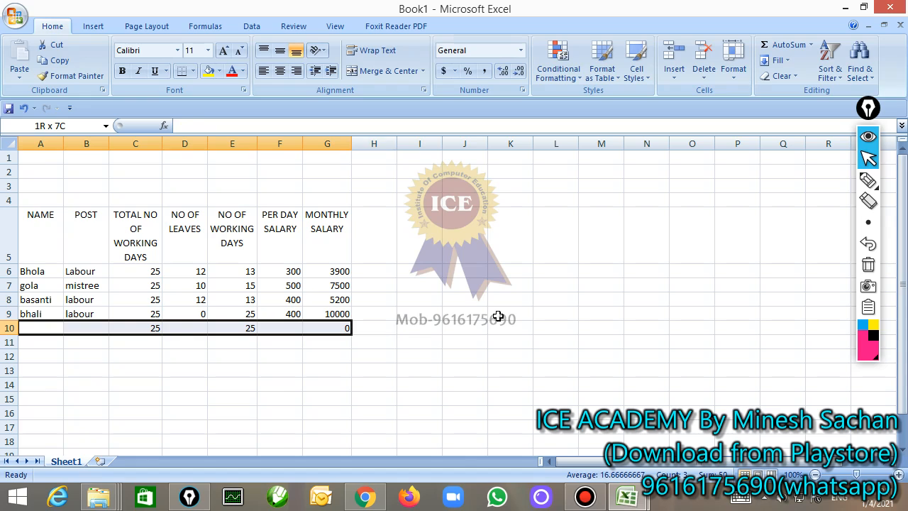
pyautogui.press('Delete')
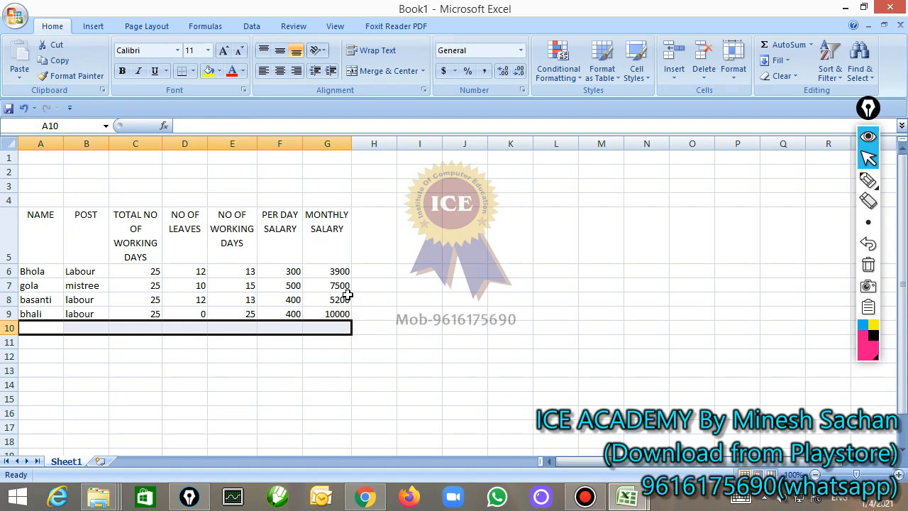
# Total the monthly salaries in G10 with the formula =G6+G7+G8+G9
pyautogui.click(340, 273)
pyautogui.moveTo(340, 274); pyautogui.dragTo(337, 312)
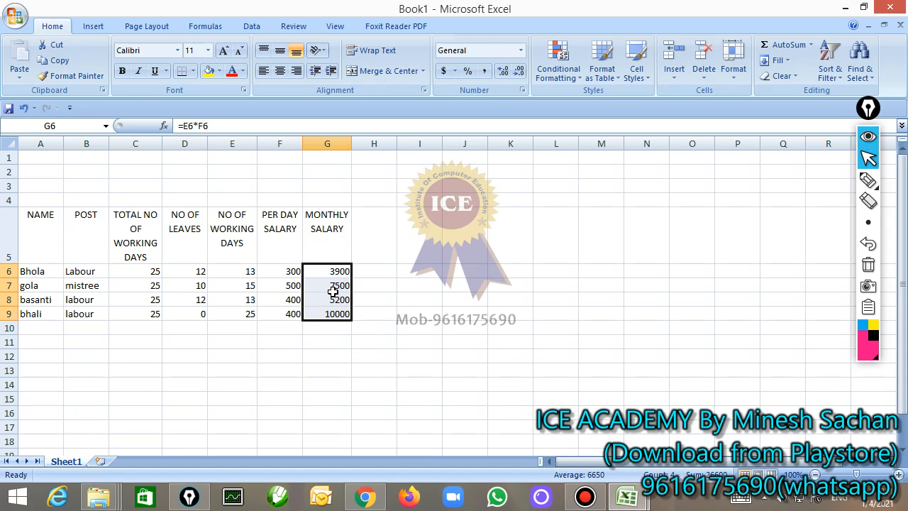
pyautogui.click(329, 339)
pyautogui.click(333, 331)
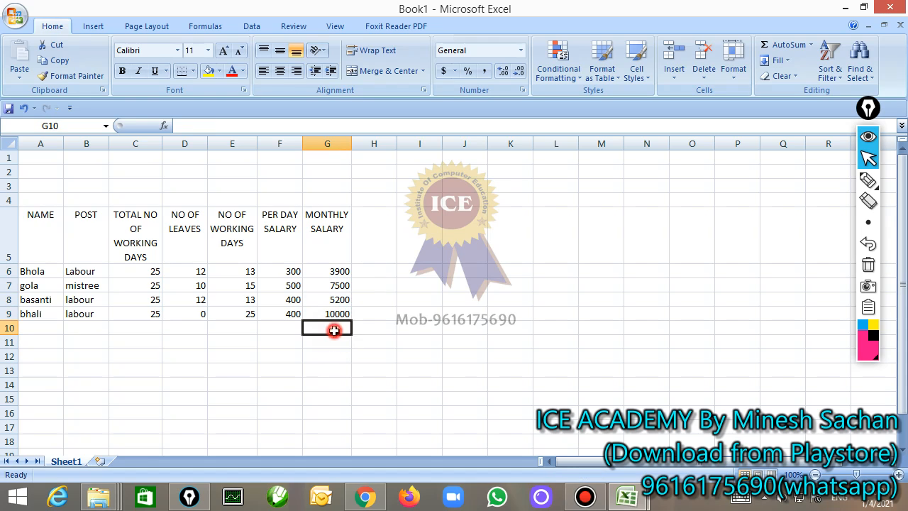
pyautogui.write('=')
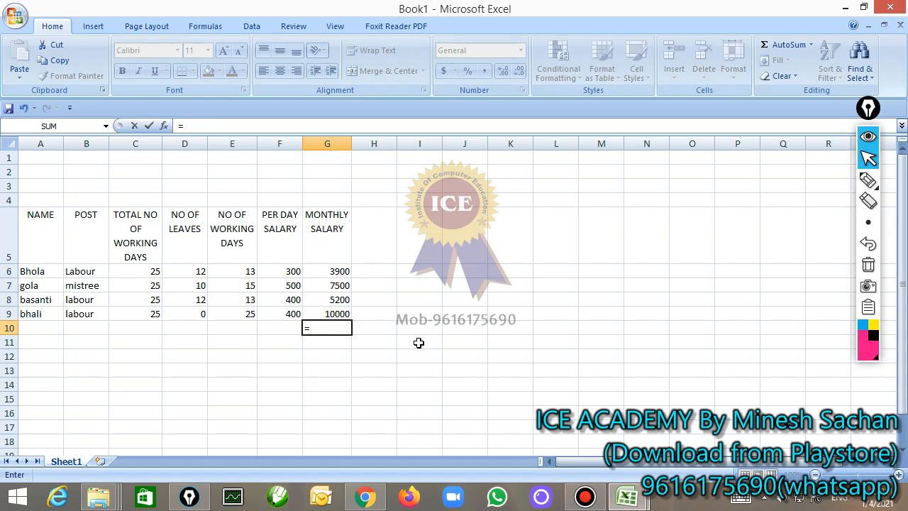
pyautogui.click(336, 275)
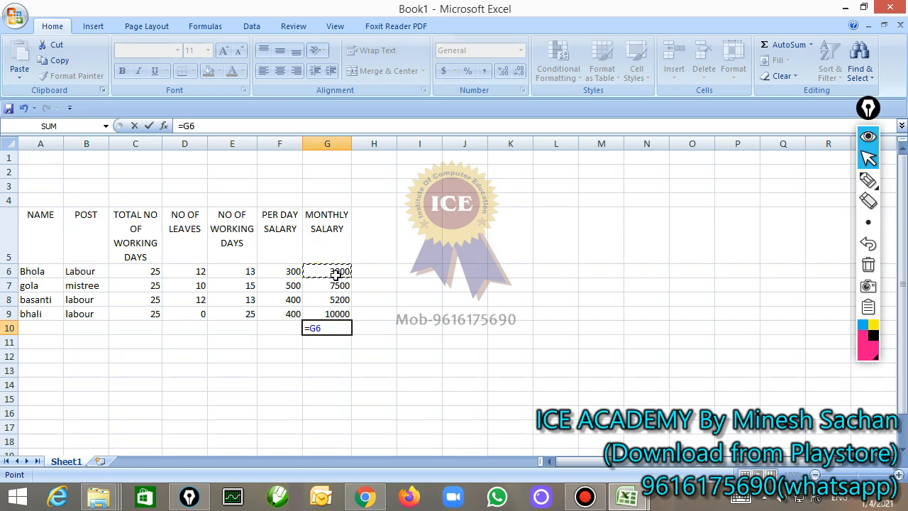
pyautogui.write('+')
pyautogui.click(335, 283)
pyautogui.write('+')
pyautogui.click(333, 299)
pyautogui.write('+')
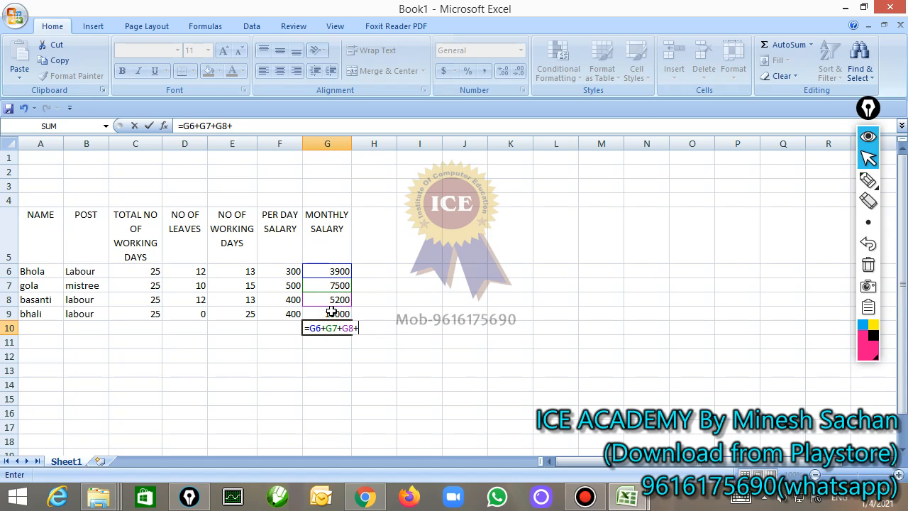
pyautogui.click(332, 313)
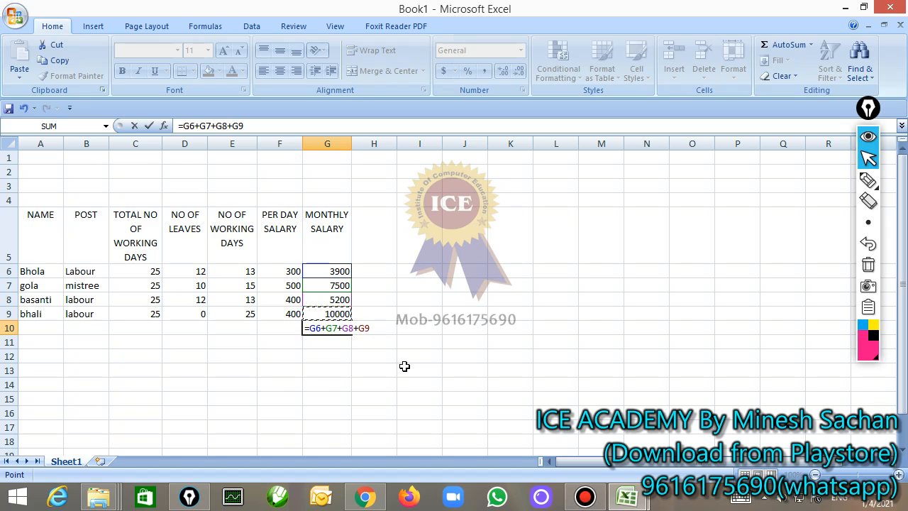
pyautogui.press('Return')
pyautogui.press('Up')
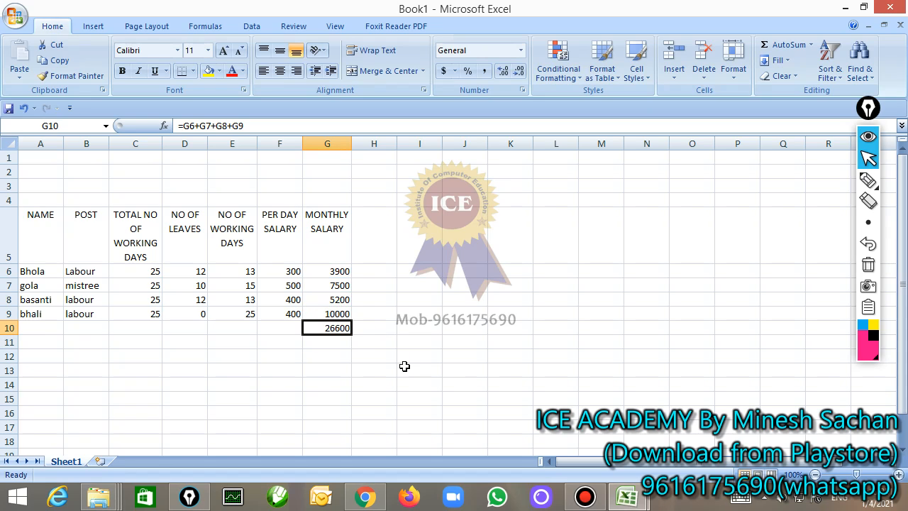
# Replace the manual total in G10 with an AutoSum of the monthly salaries, =SUM(G6:G9)
pyautogui.press('Delete')
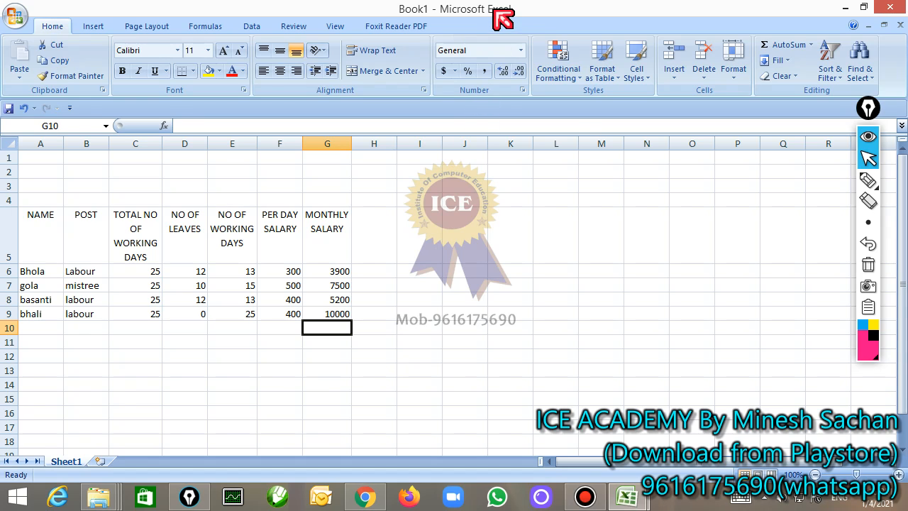
pyautogui.moveTo(493, 10); pyautogui.dragTo(458, 112)
pyautogui.moveTo(456, 111); pyautogui.dragTo(666, 46)
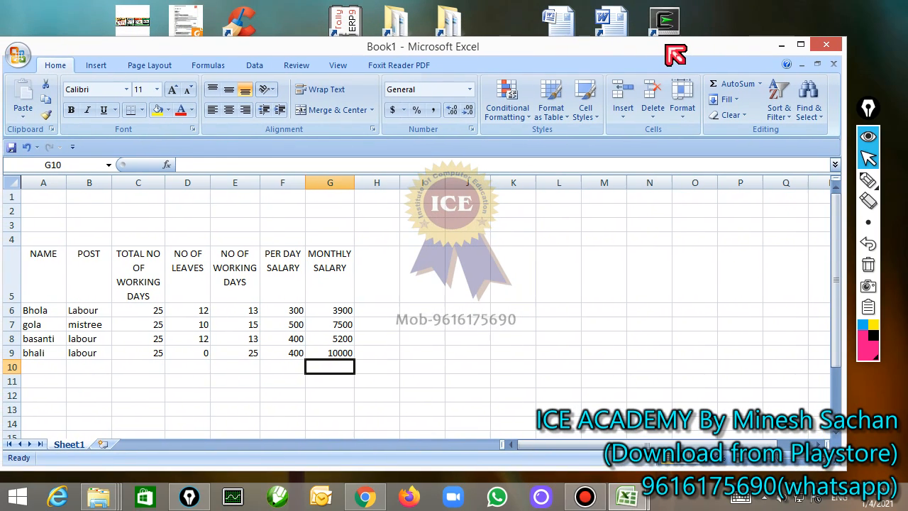
pyautogui.moveTo(848, 397); pyautogui.dragTo(716, 397)
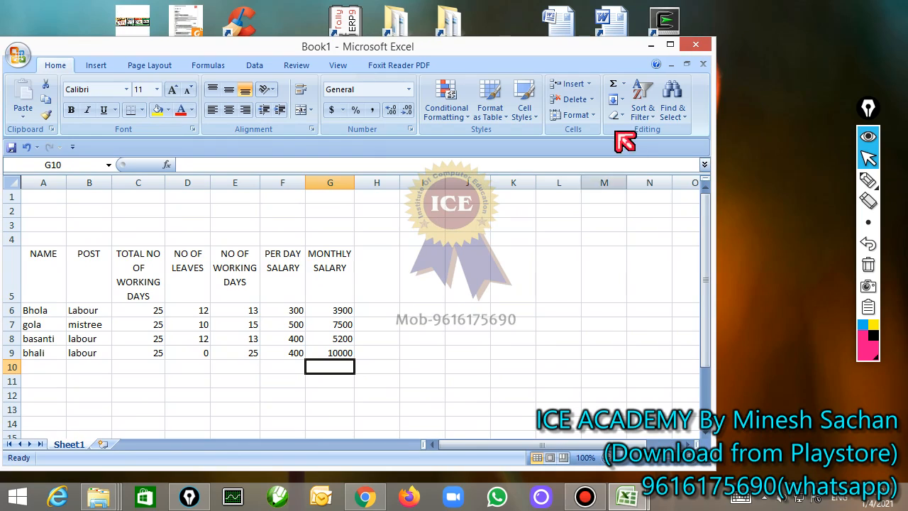
pyautogui.click(617, 90)
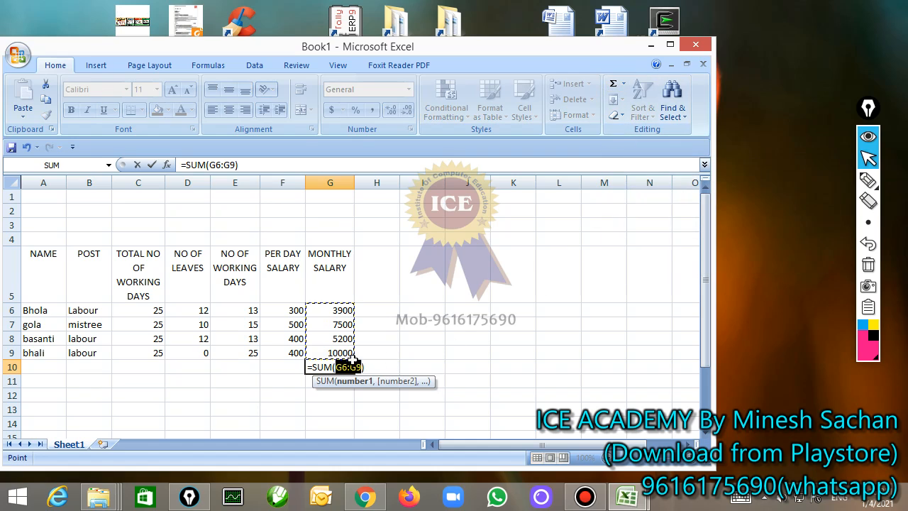
pyautogui.press('Return')
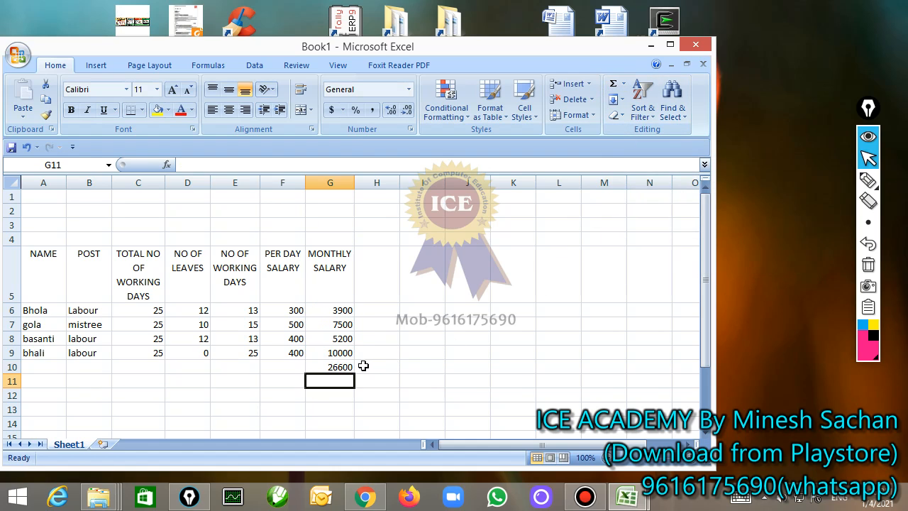
pyautogui.click(357, 367)
pyautogui.click(346, 366)
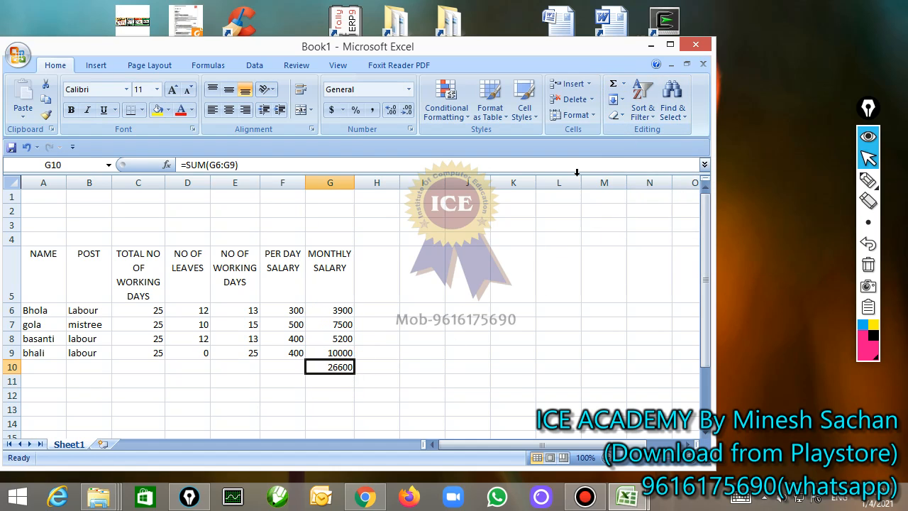
pyautogui.click(671, 44)
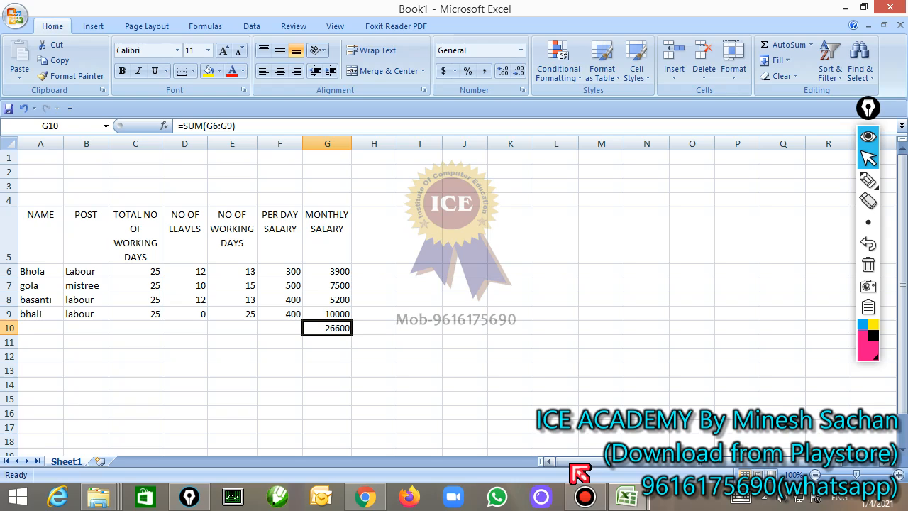
# Fill the heading cells A5:G5 with standard green
pyautogui.moveTo(42, 223); pyautogui.dragTo(346, 255)
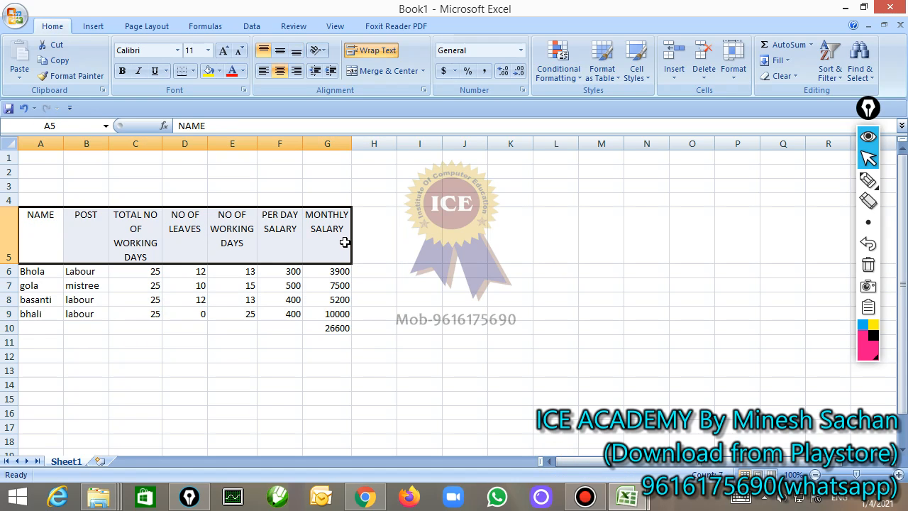
pyautogui.moveTo(45, 239); pyautogui.dragTo(324, 242)
pyautogui.click(219, 71)
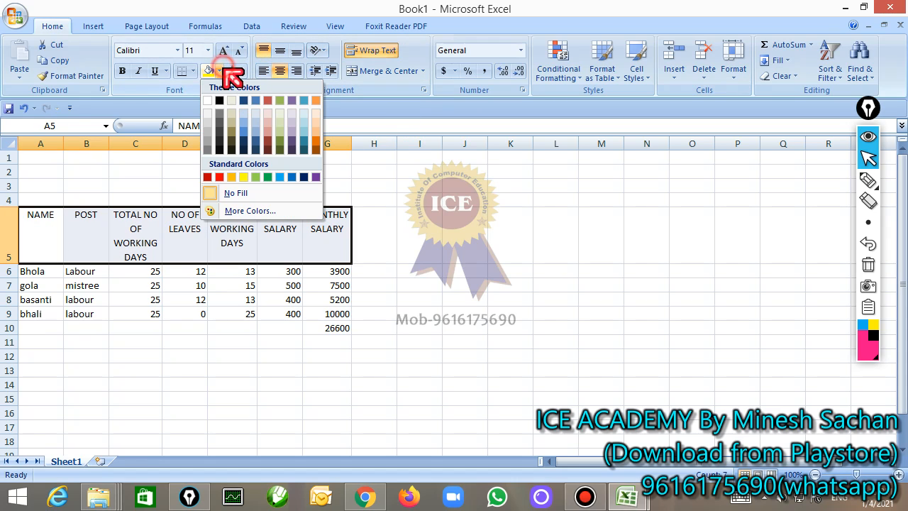
pyautogui.click(268, 177)
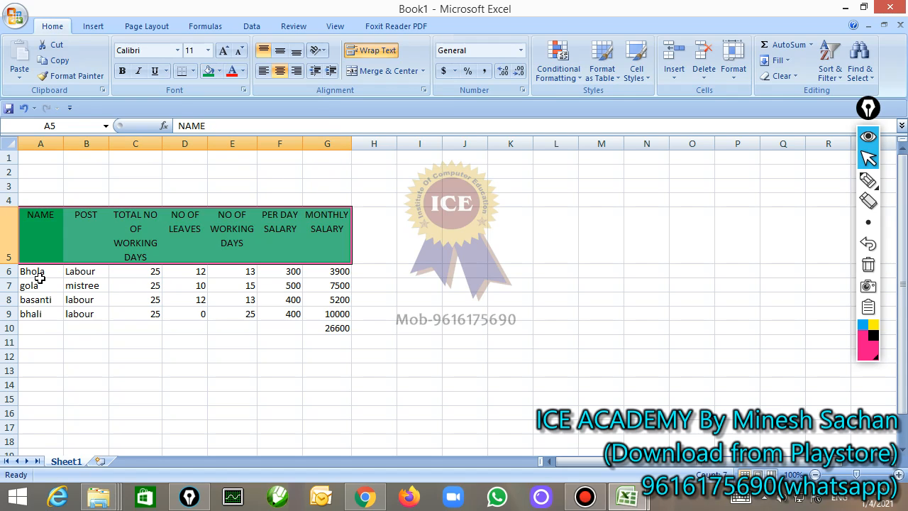
# Fill the worker records A6:G9 with light olive green and apply all borders to them
pyautogui.moveTo(40, 276); pyautogui.dragTo(326, 313)
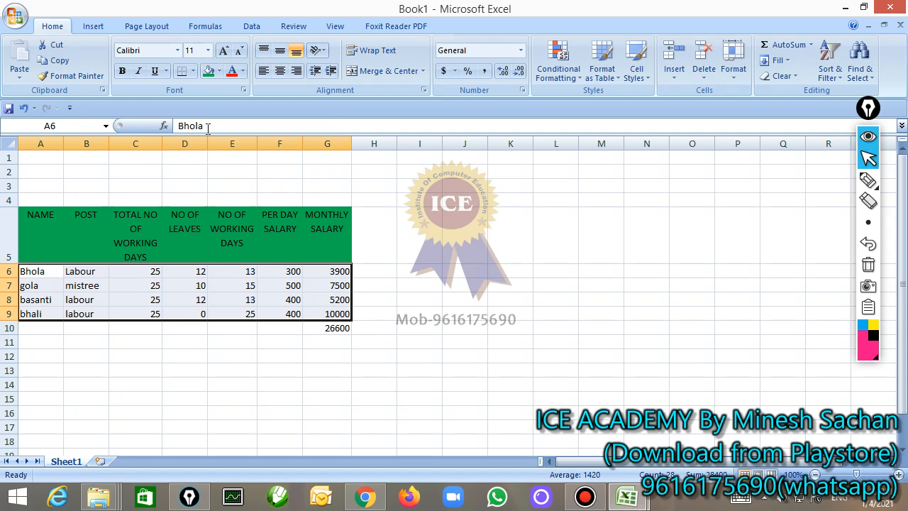
pyautogui.click(219, 71)
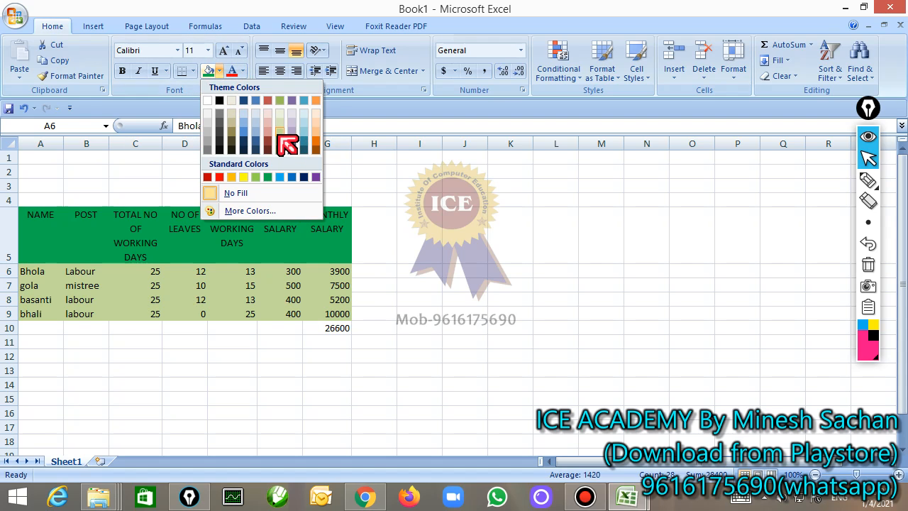
pyautogui.click(280, 126)
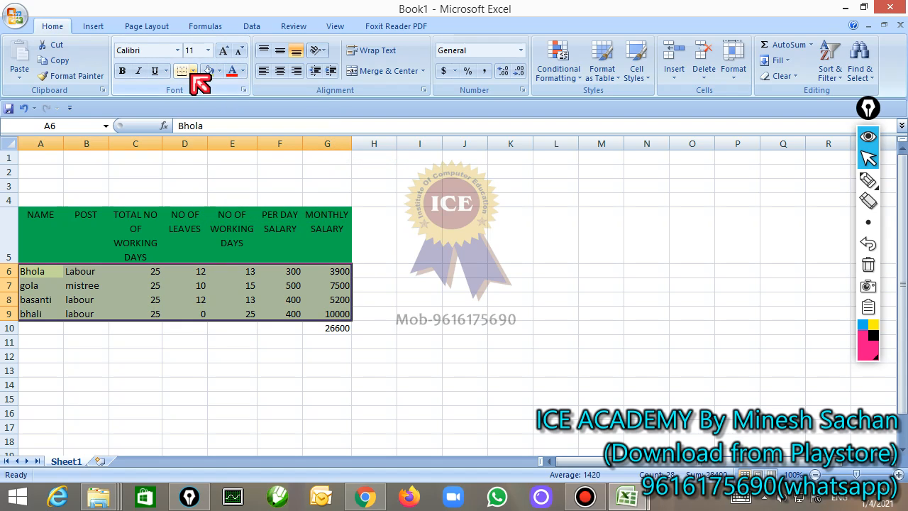
pyautogui.click(192, 71)
pyautogui.click(202, 183)
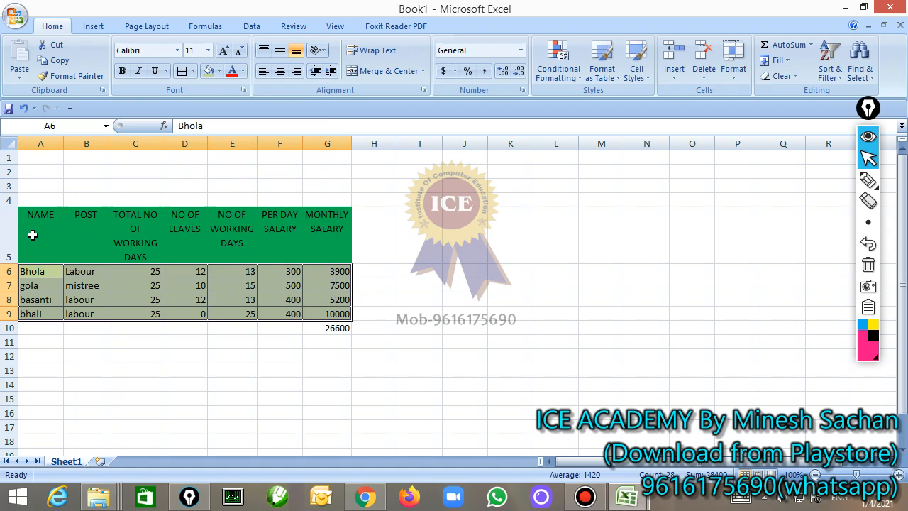
# Apply all borders to the heading row A5:G5 and a thick box border around the whole table A5:G10
pyautogui.moveTo(33, 235); pyautogui.dragTo(326, 241)
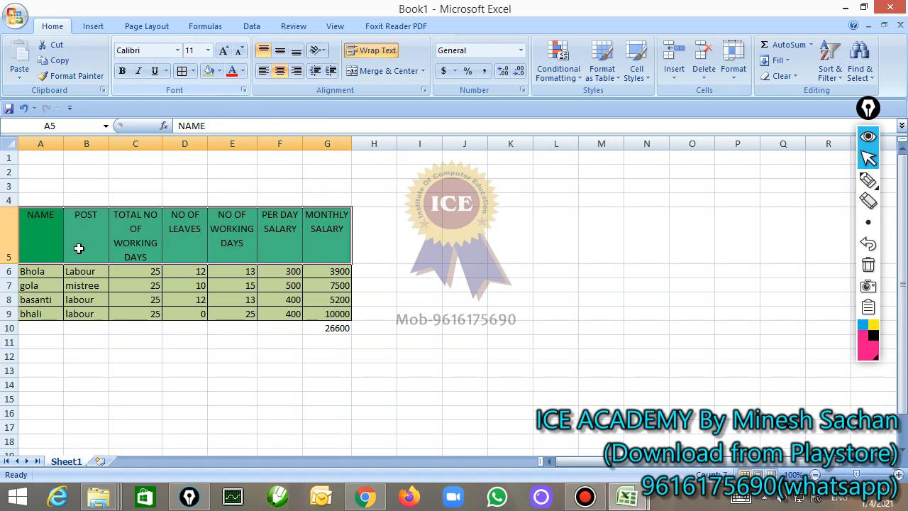
pyautogui.moveTo(48, 229); pyautogui.dragTo(324, 327)
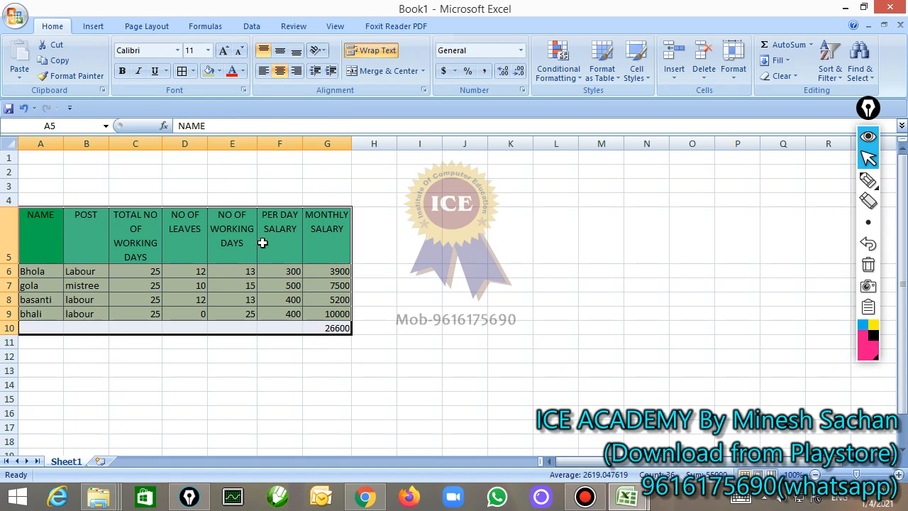
pyautogui.click(192, 70)
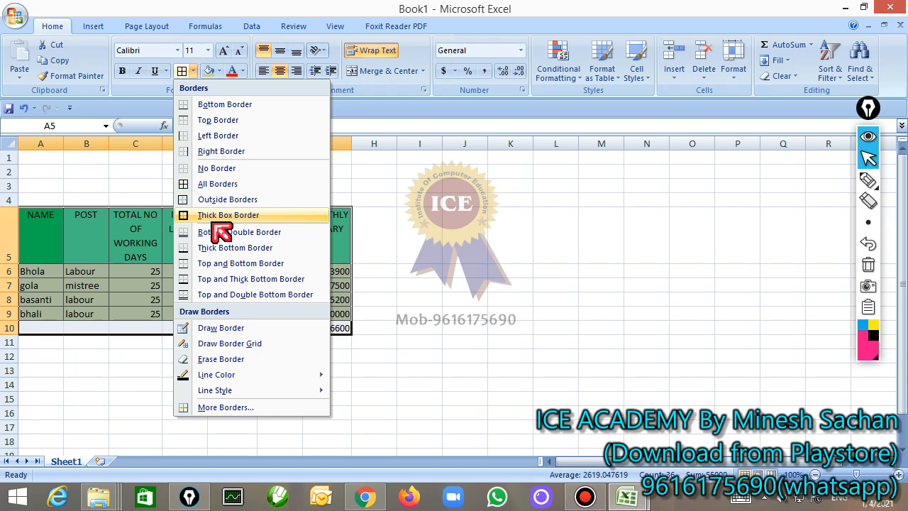
pyautogui.click(222, 216)
pyautogui.click(419, 328)
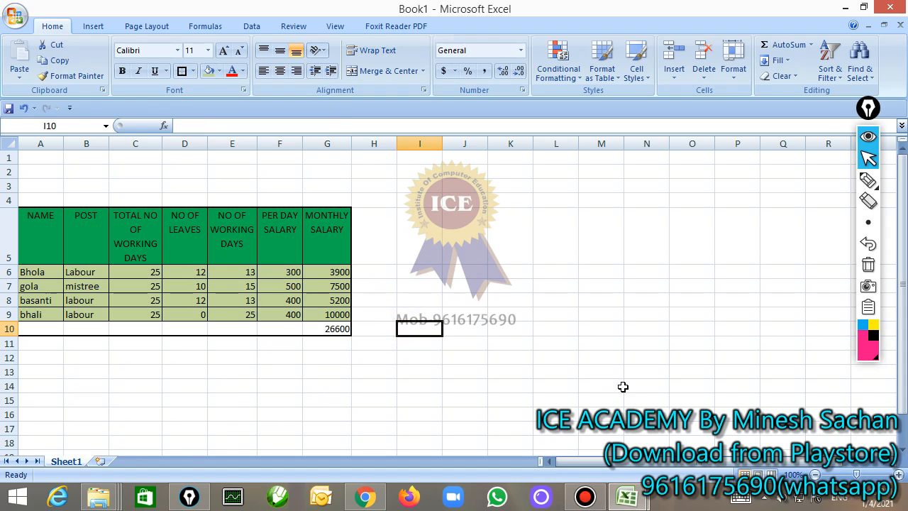
# Make the salary total in G10 bold and enlarge its font by two sizes
pyautogui.click(342, 331)
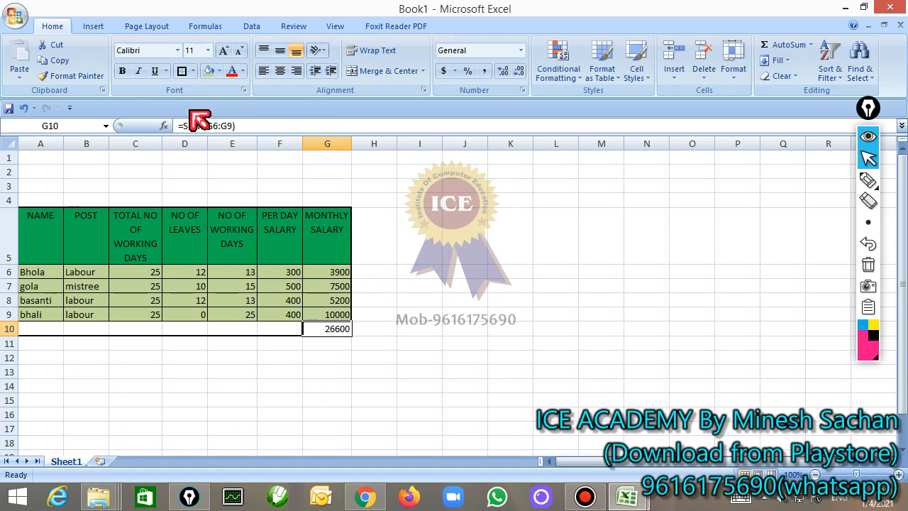
pyautogui.click(122, 71)
pyautogui.click(223, 51)
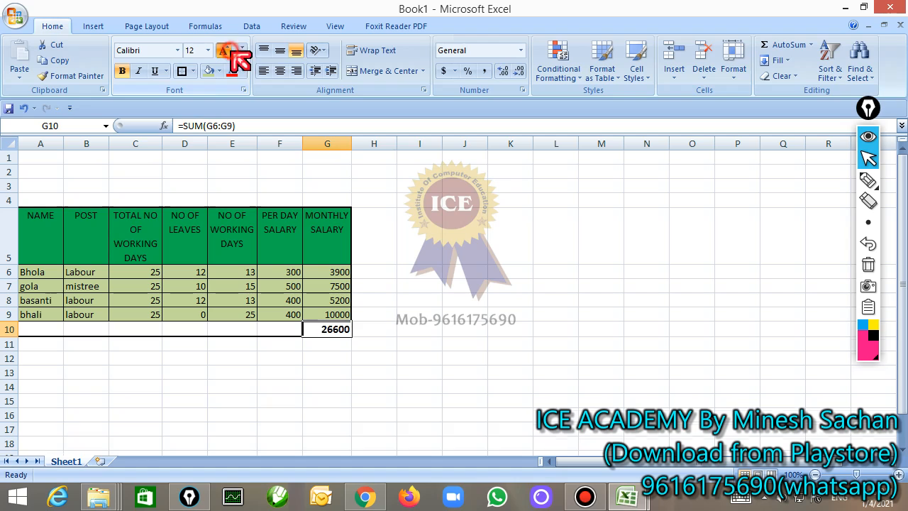
pyautogui.click(223, 51)
pyautogui.click(470, 317)
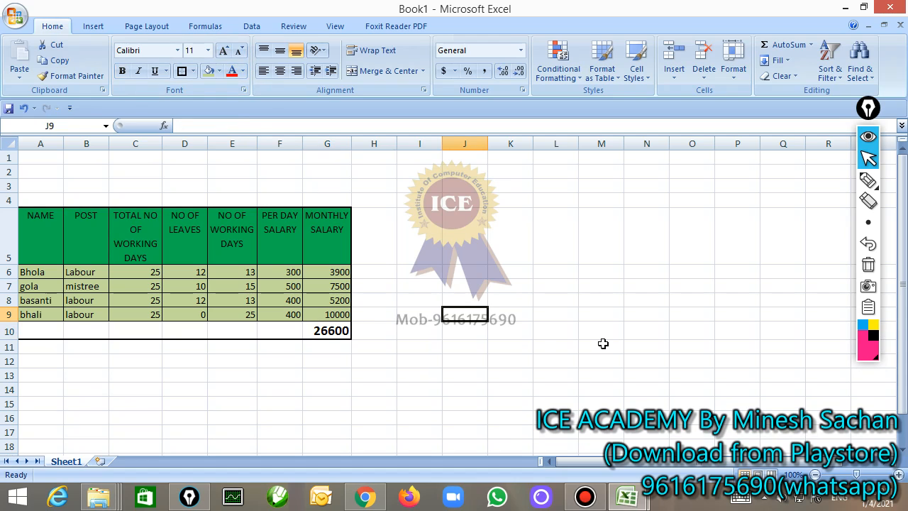
# Merge and center A2:G2 above the table and enter the title BHOLA CONSTRUCTIONS
pyautogui.moveTo(44, 176); pyautogui.dragTo(327, 172)
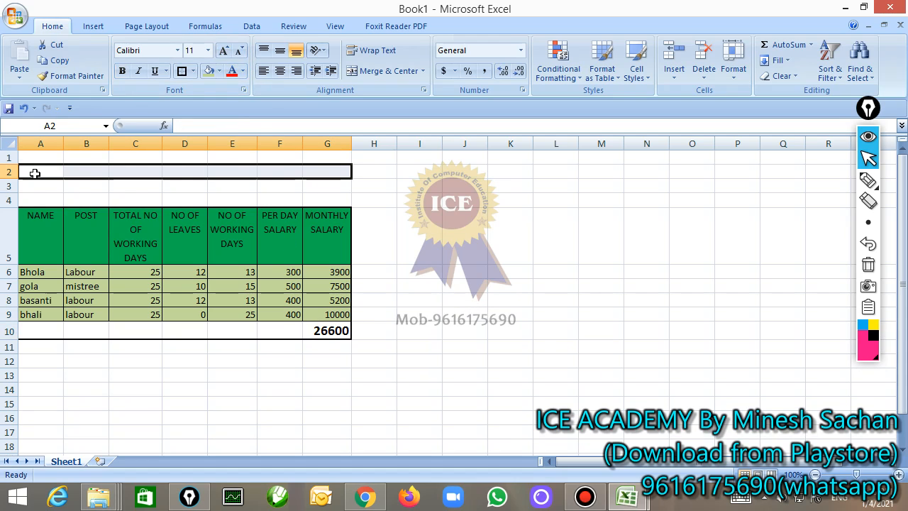
pyautogui.moveTo(36, 171); pyautogui.dragTo(319, 174)
pyautogui.click(388, 79)
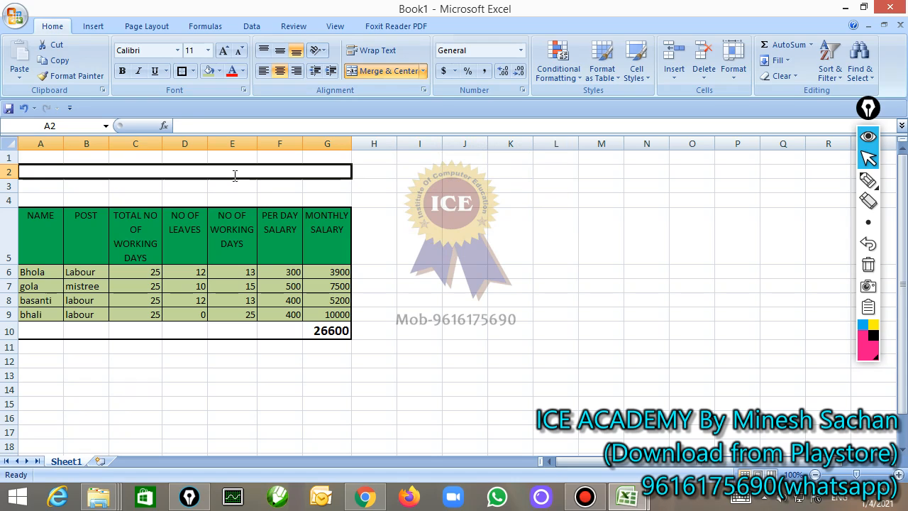
pyautogui.write('BHAOLA COM')
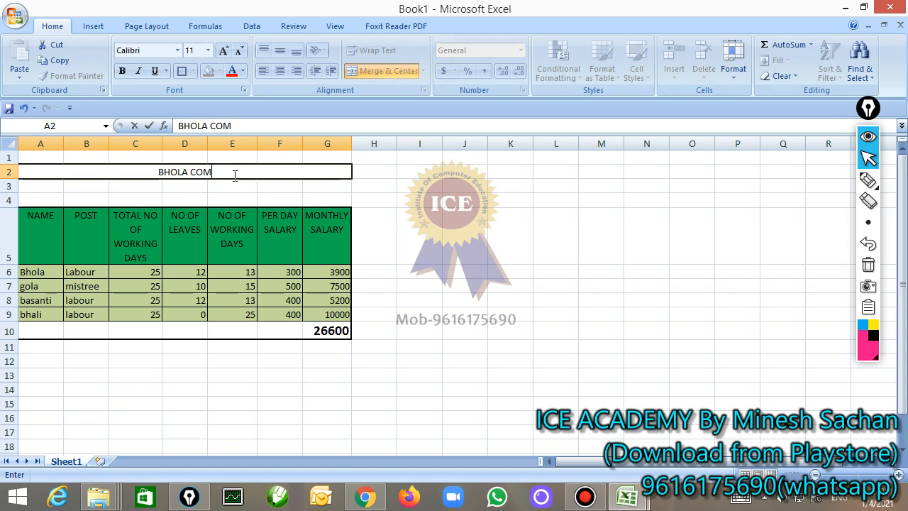
pyautogui.press('BackSpace')
pyautogui.write('NSTR')
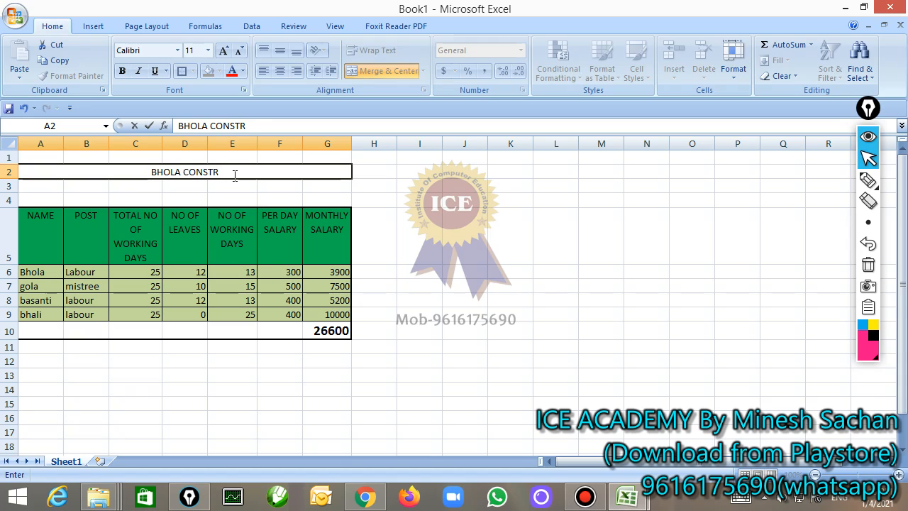
pyautogui.write('UCTIONS')
pyautogui.press('Return')
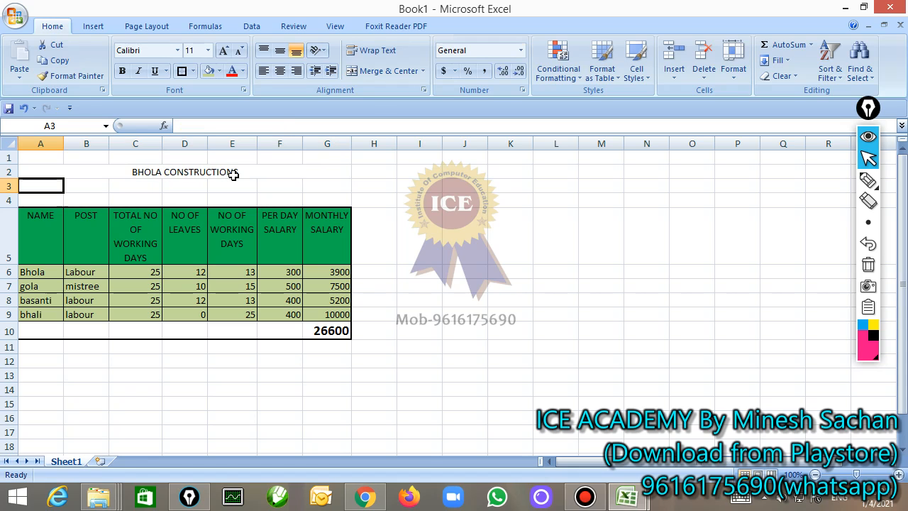
# Format the title in A2 as 18 pt, underlined, in the Aharoni font
pyautogui.click(233, 174)
pyautogui.click(223, 50)
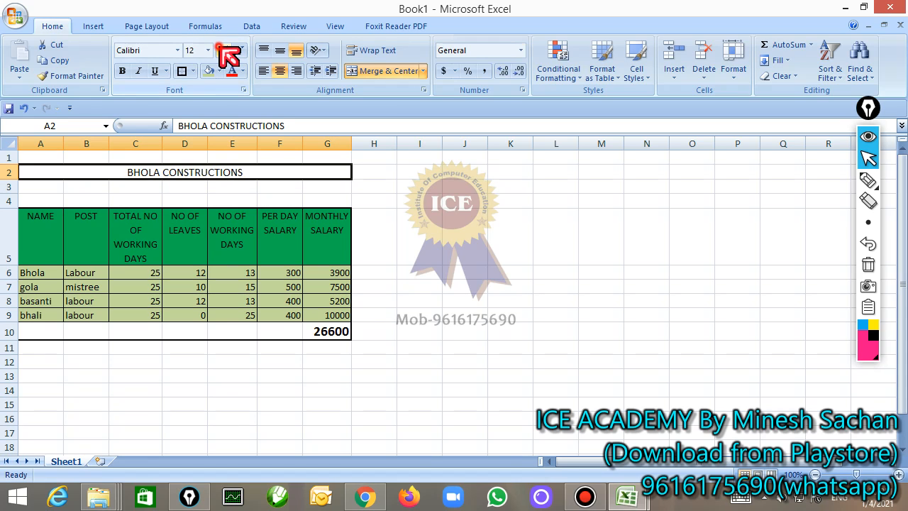
pyautogui.click(224, 50)
pyautogui.click(223, 51)
pyautogui.click(223, 50)
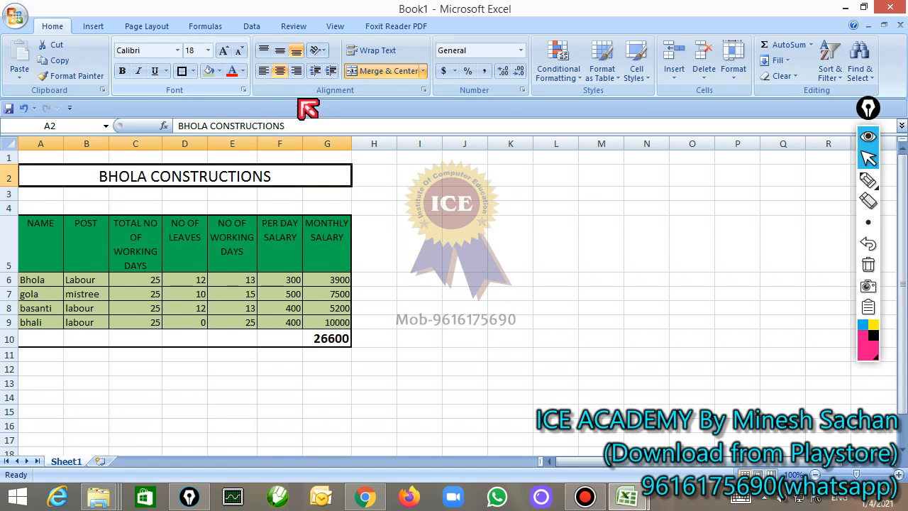
pyautogui.click(155, 70)
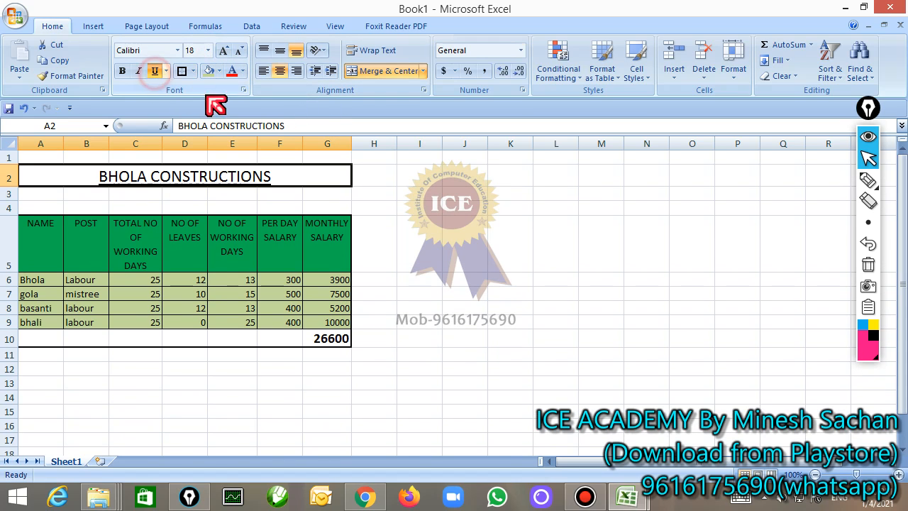
pyautogui.click(177, 52)
pyautogui.click(205, 168)
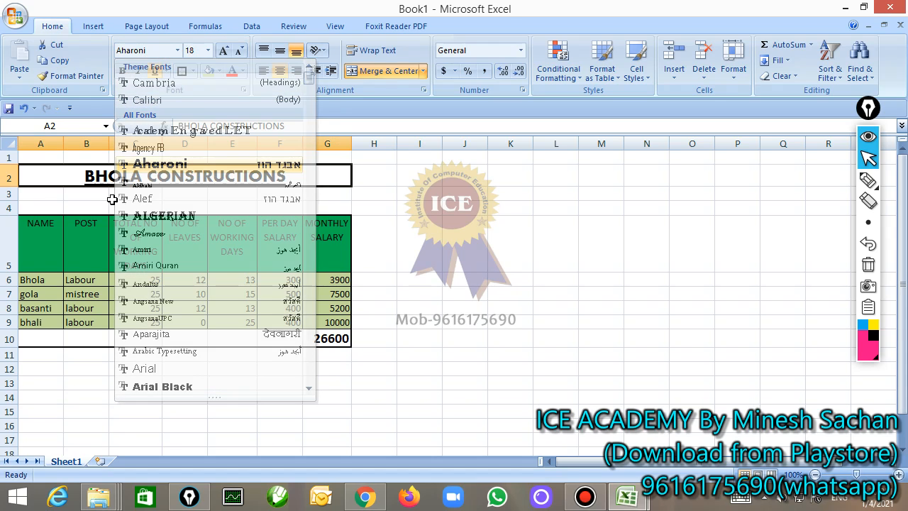
pyautogui.click(104, 196)
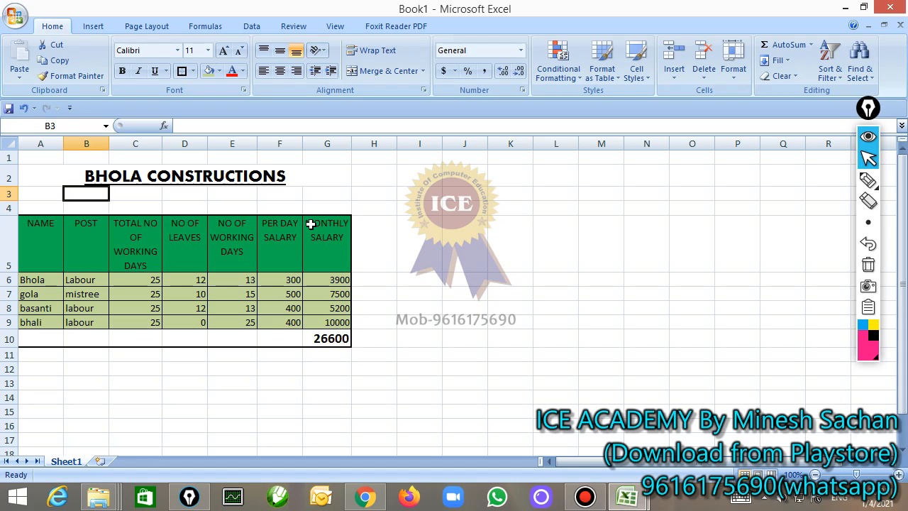
pyautogui.click(868, 180)
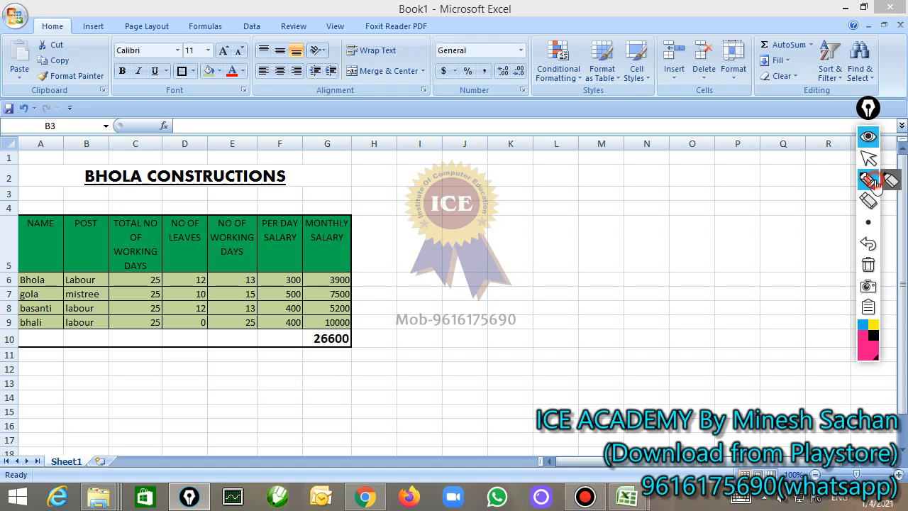
pyautogui.moveTo(361, 315)
pyautogui.mouseDown()
pyautogui.moveTo(383, 266)
pyautogui.moveTo(446, 286)
pyautogui.moveTo(498, 232)
pyautogui.moveTo(524, 255)
pyautogui.moveTo(539, 217)
pyautogui.moveTo(587, 207)
pyautogui.mouseUp()
pyautogui.moveTo(643, 204); pyautogui.dragTo(346, 386)
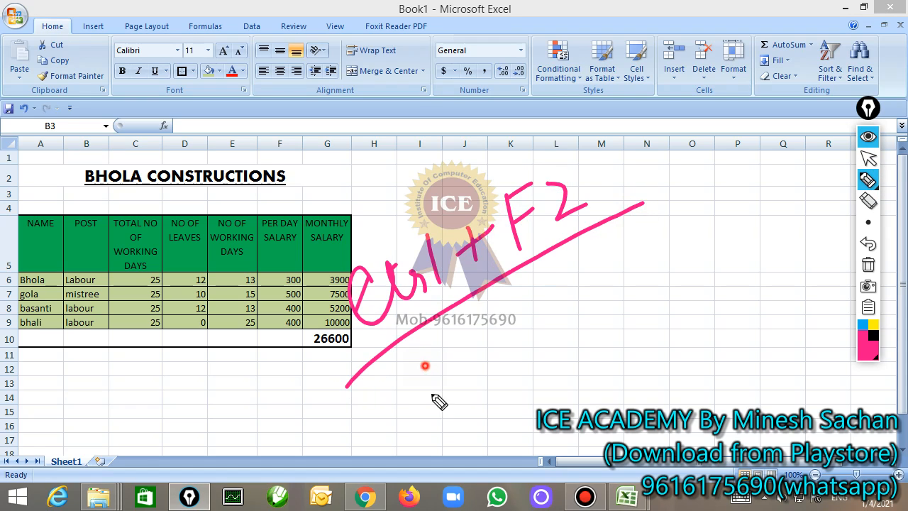
pyautogui.moveTo(424, 339); pyautogui.dragTo(437, 419)
pyautogui.moveTo(450, 358)
pyautogui.mouseDown()
pyautogui.moveTo(471, 334)
pyautogui.moveTo(615, 260)
pyautogui.mouseUp()
pyautogui.click(534, 262)
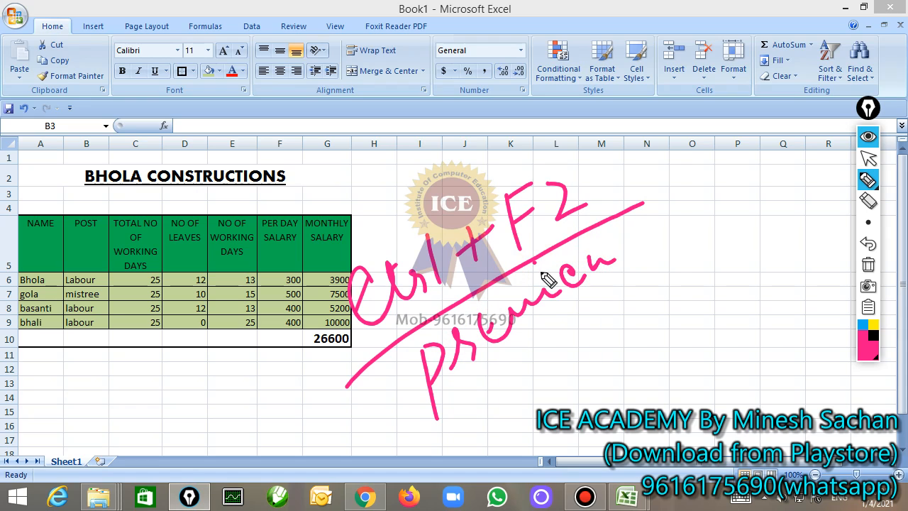
pyautogui.click(873, 270)
pyautogui.click(868, 159)
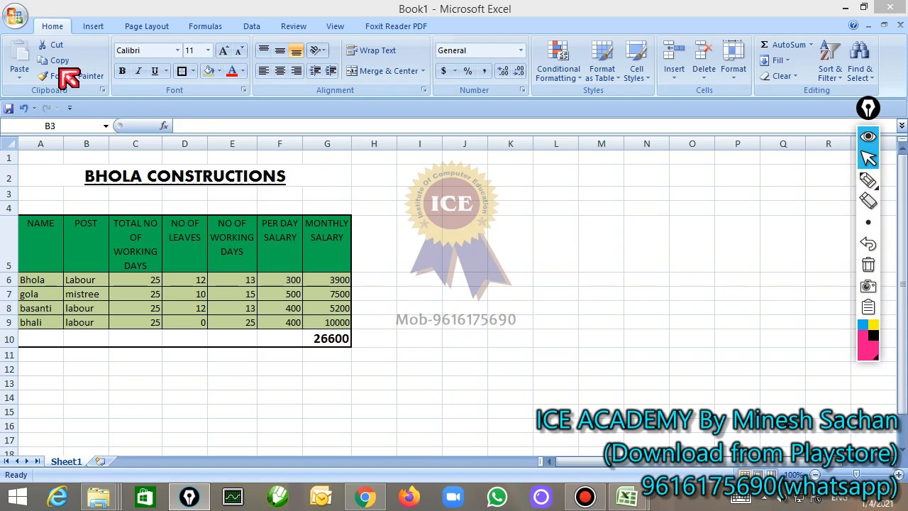
# Open the attendance and salary sheet in Print Preview and enlarge the page to check the title and table
pyautogui.click(15, 15)
pyautogui.moveTo(35, 175)
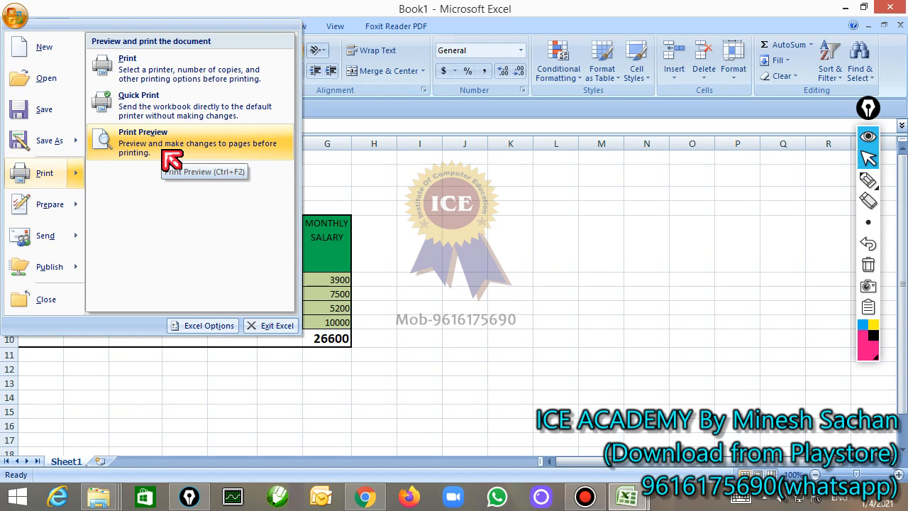
pyautogui.click(172, 149)
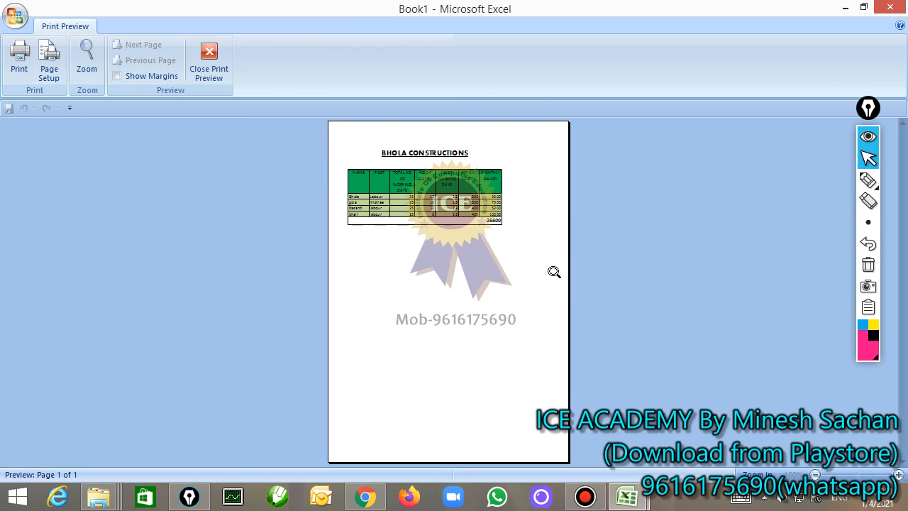
pyautogui.click(452, 174)
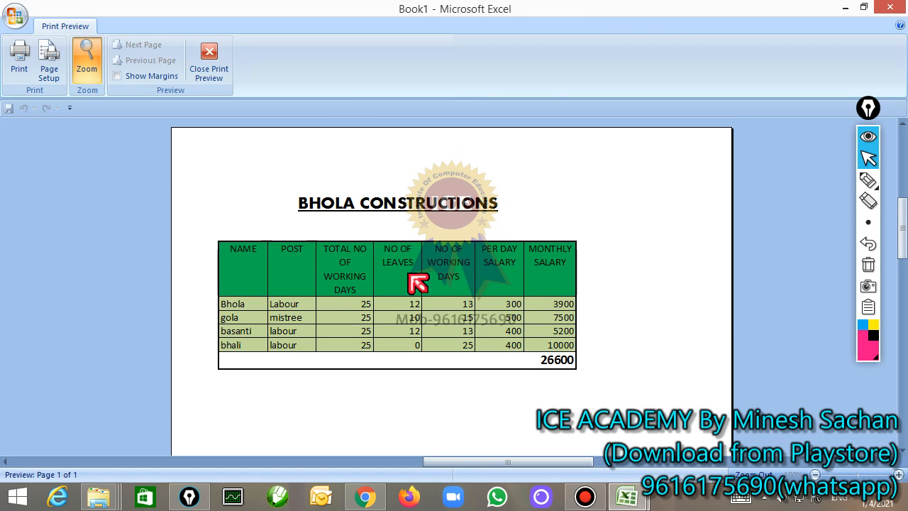
# Show the margins in the preview and widen the page's left margin by about one column width to center the table, closing the preview when done
pyautogui.click(125, 80)
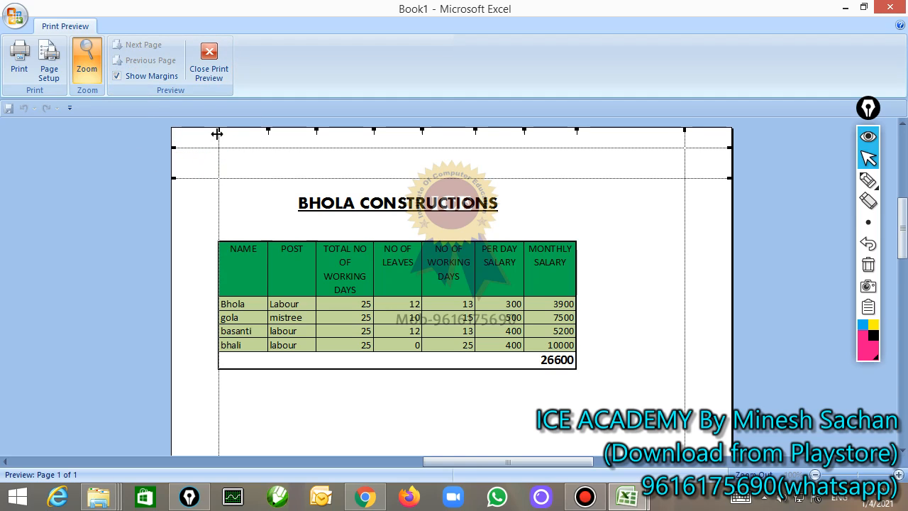
pyautogui.moveTo(217, 134); pyautogui.dragTo(271, 133)
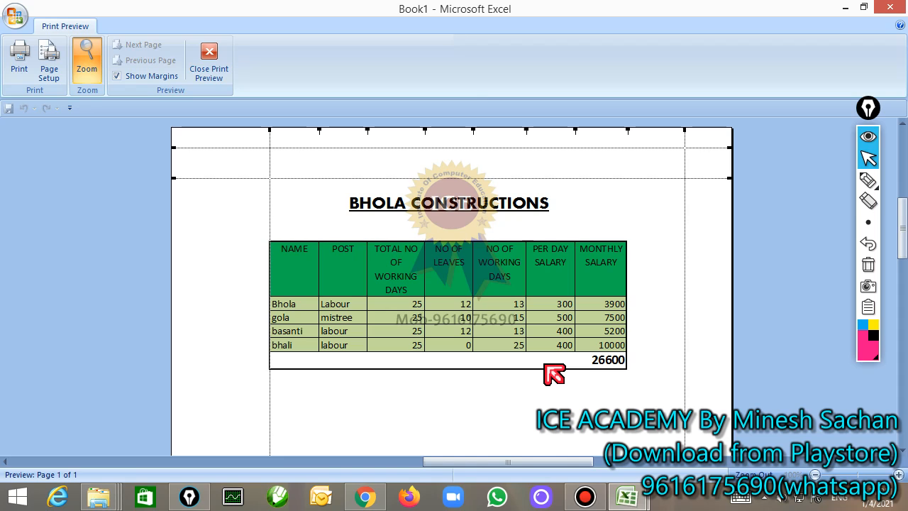
pyautogui.click(213, 71)
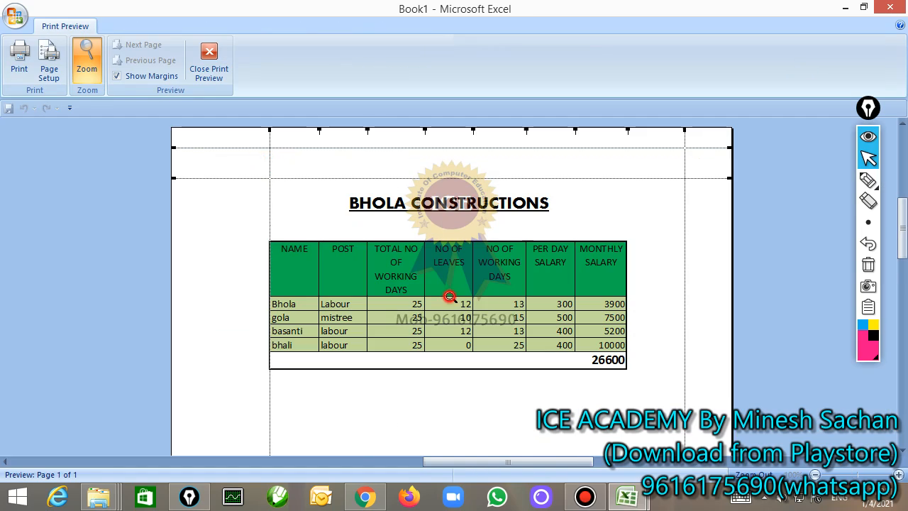
pyautogui.click(450, 296)
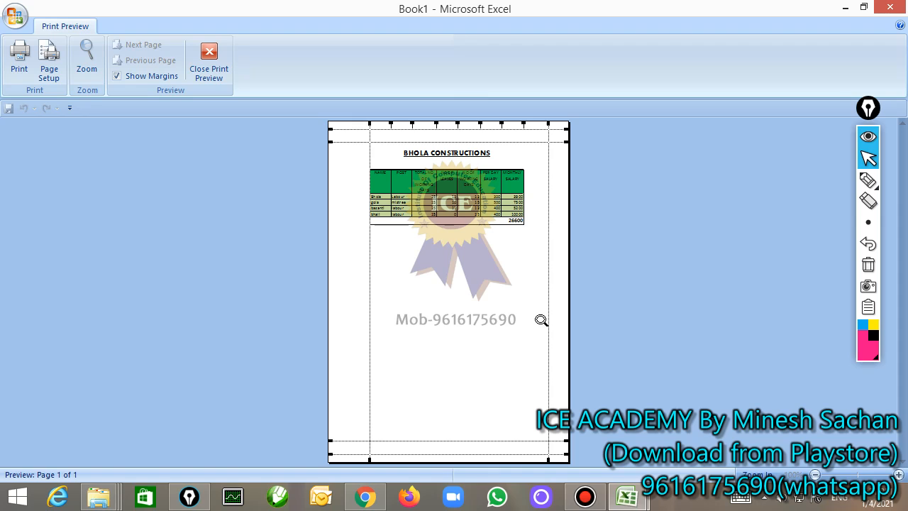
pyautogui.press('Escape')
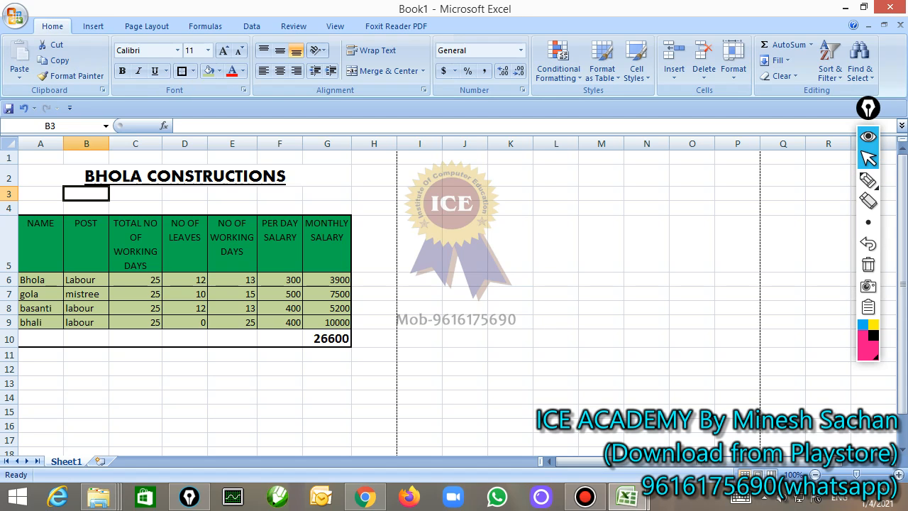